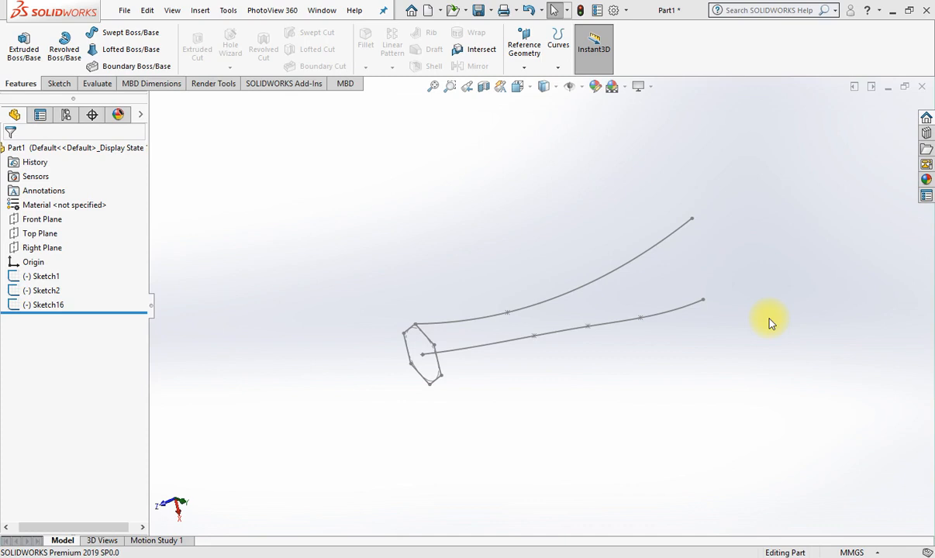
# Examine the hexagon sketch and the two spline curves extending from its center and its vertex.
pyautogui.click(469, 347)
pyautogui.moveTo(498, 408); pyautogui.dragTo(520, 400, button='middle')
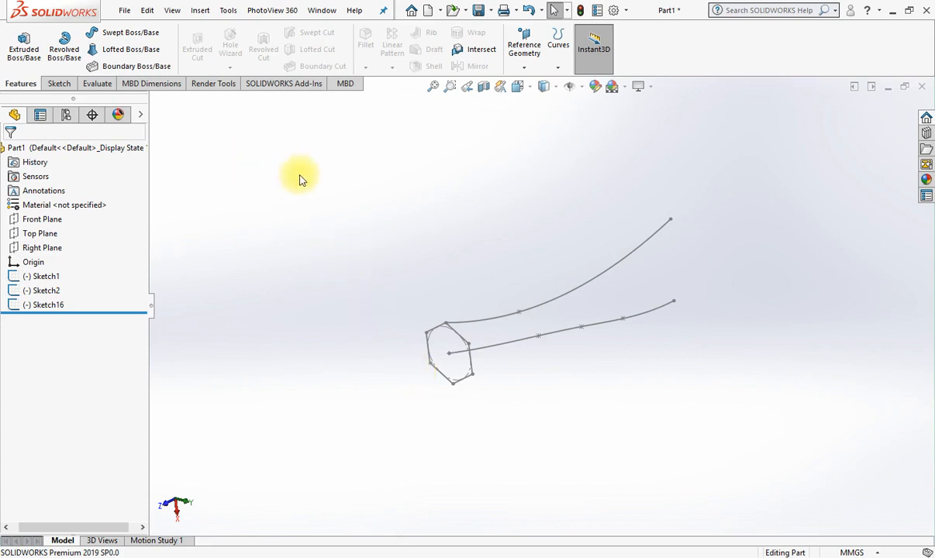
pyautogui.moveTo(735, 384)
pyautogui.mouseDown(button='middle')
pyautogui.moveTo(697, 356)
pyautogui.moveTo(678, 356)
pyautogui.moveTo(684, 328)
pyautogui.moveTo(691, 362)
pyautogui.moveTo(714, 372)
pyautogui.mouseUp(button='middle')
pyautogui.scroll(-5, 465, 345)
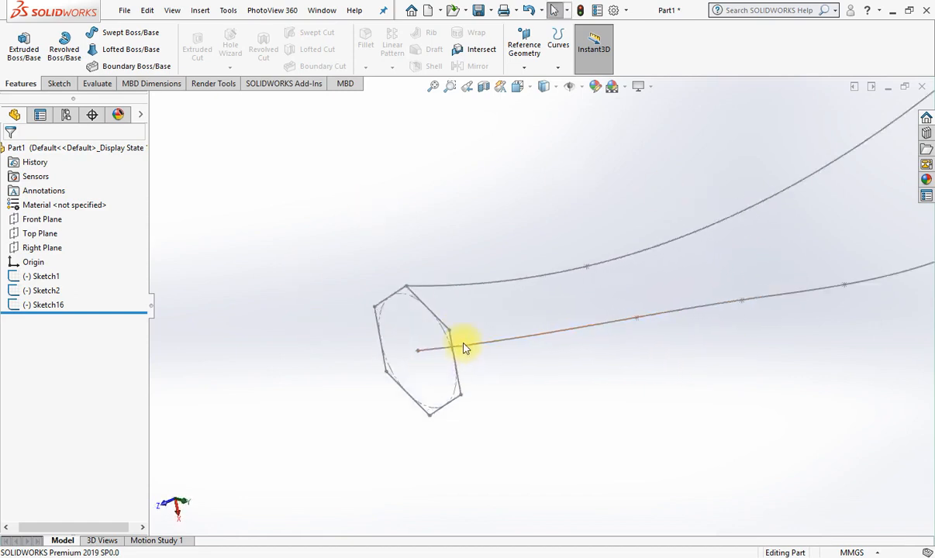
pyautogui.moveTo(534, 417); pyautogui.dragTo(583, 409, button='middle')
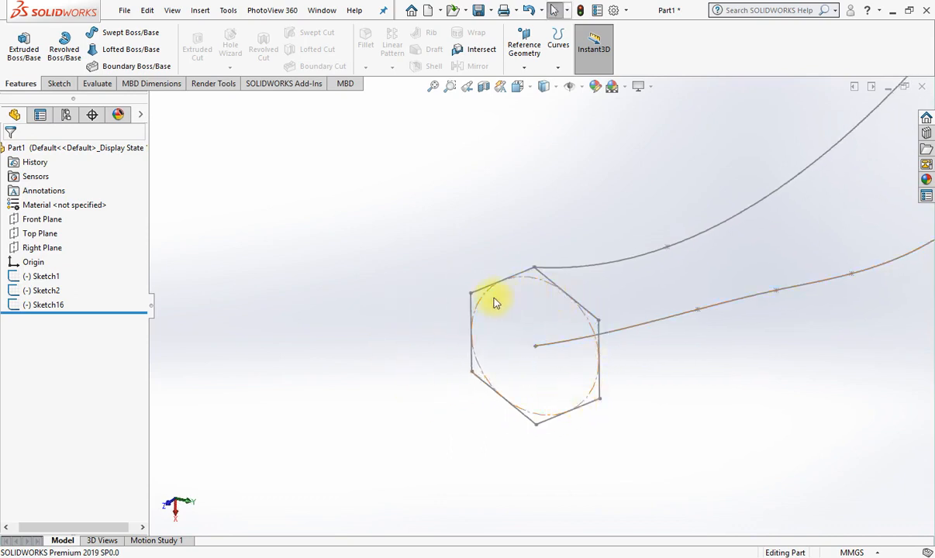
pyautogui.moveTo(637, 439); pyautogui.dragTo(618, 398, button='middle')
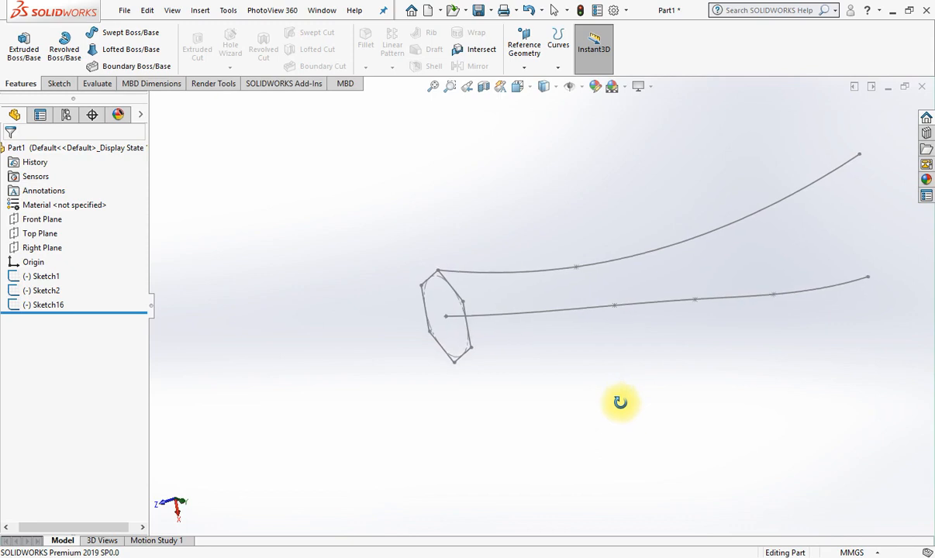
pyautogui.click(583, 315)
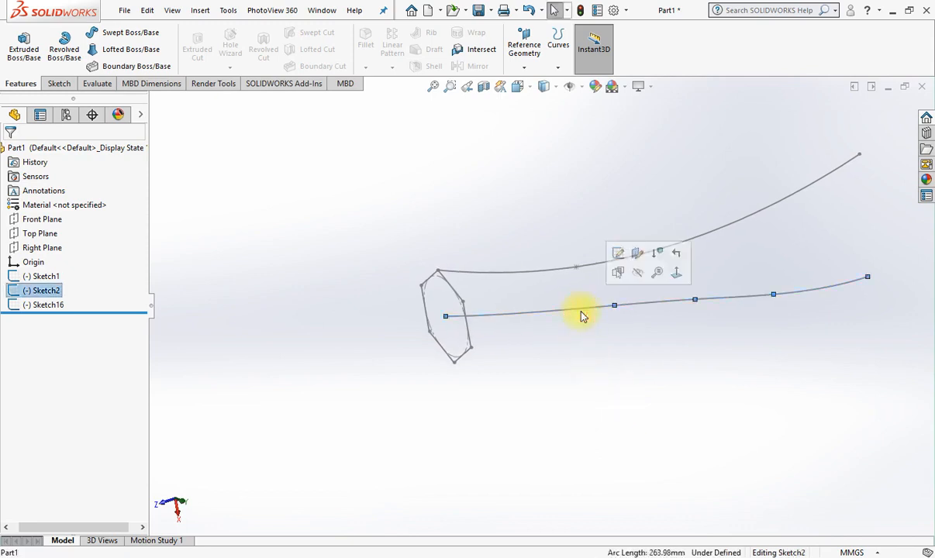
pyautogui.click(550, 271)
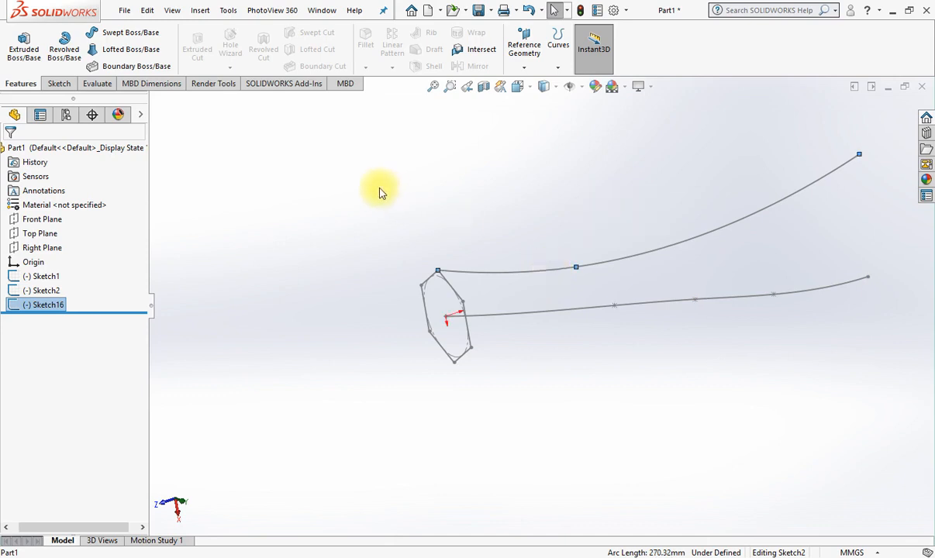
pyautogui.moveTo(694, 387)
pyautogui.mouseDown(button='middle')
pyautogui.moveTo(695, 354)
pyautogui.moveTo(700, 377)
pyautogui.mouseUp(button='middle')
pyautogui.click(357, 232)
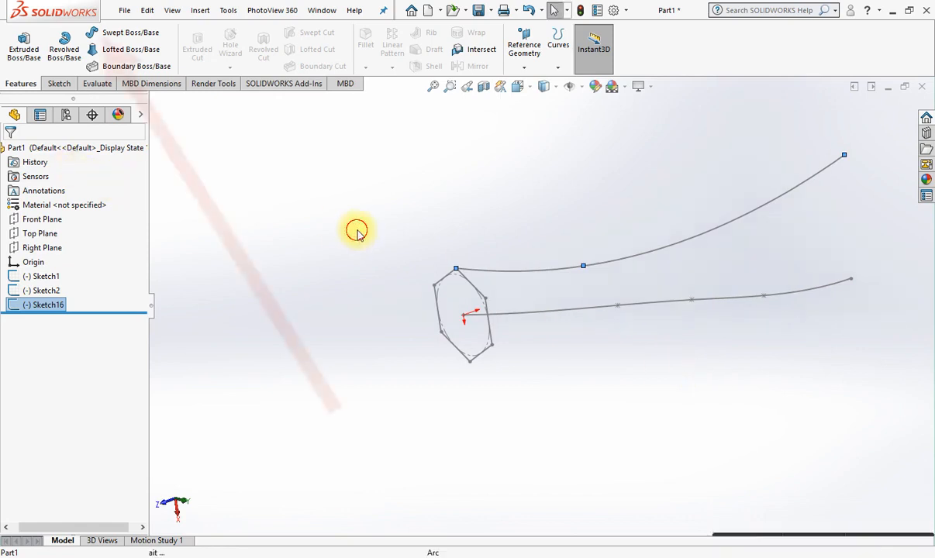
# Start a Swept Boss/Base with a circular profile of 50 mm diameter along the spline from the hexagon's center.
pyautogui.click(116, 33)
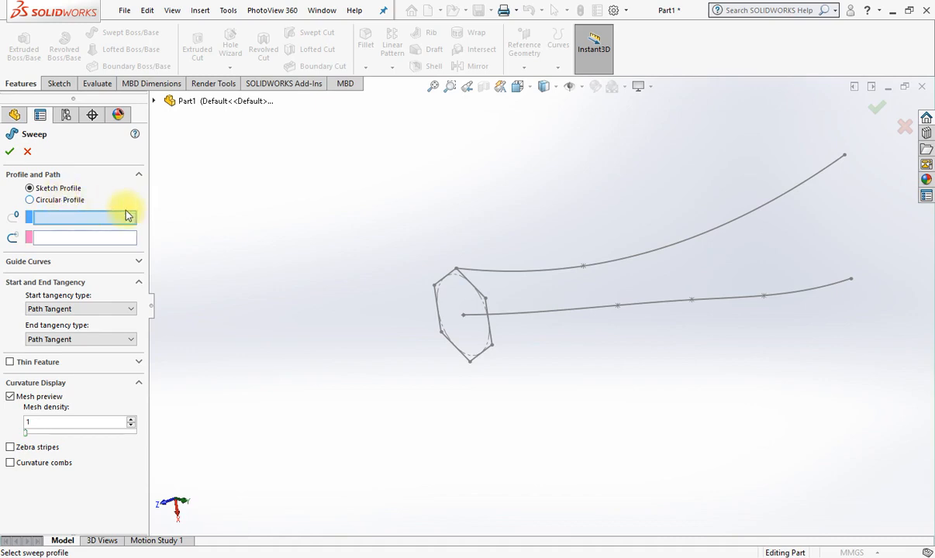
pyautogui.click(48, 200)
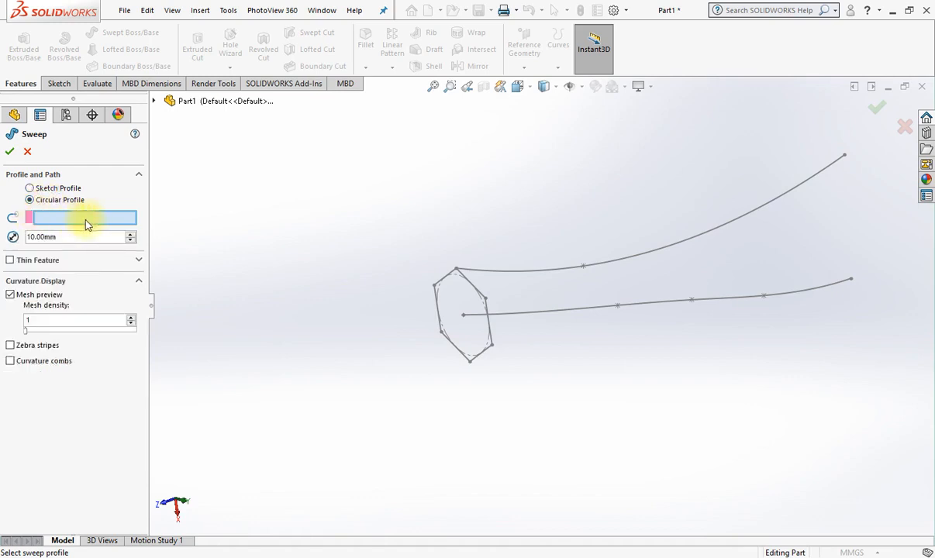
pyautogui.click(522, 317)
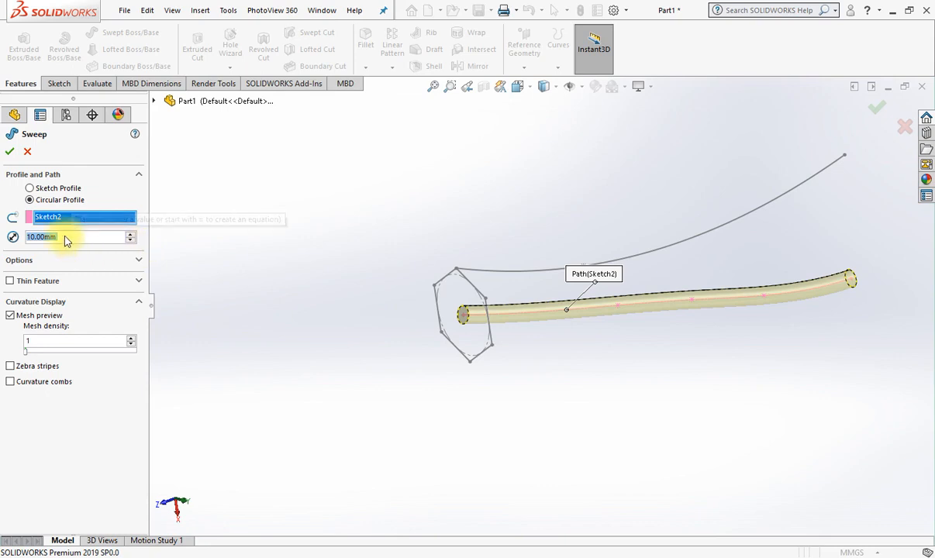
pyautogui.write('50')
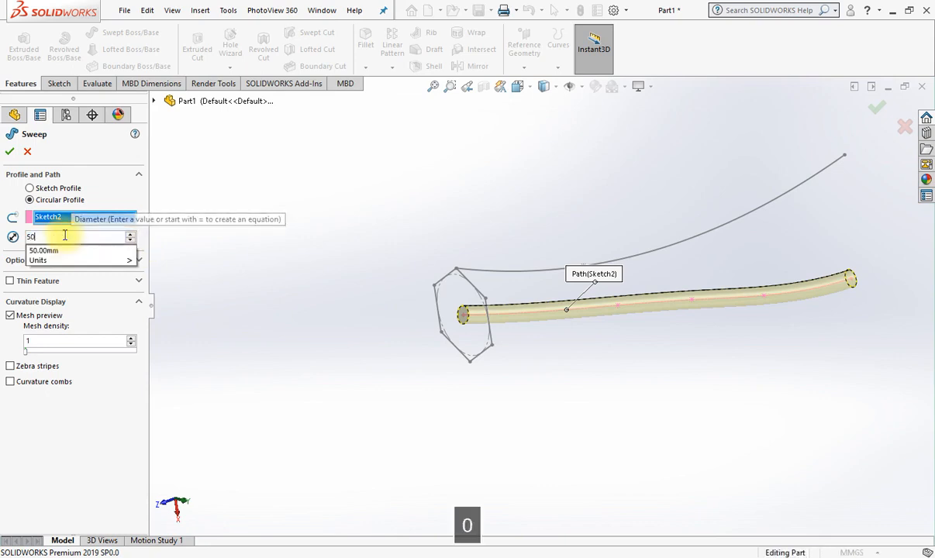
pyautogui.press('Return')
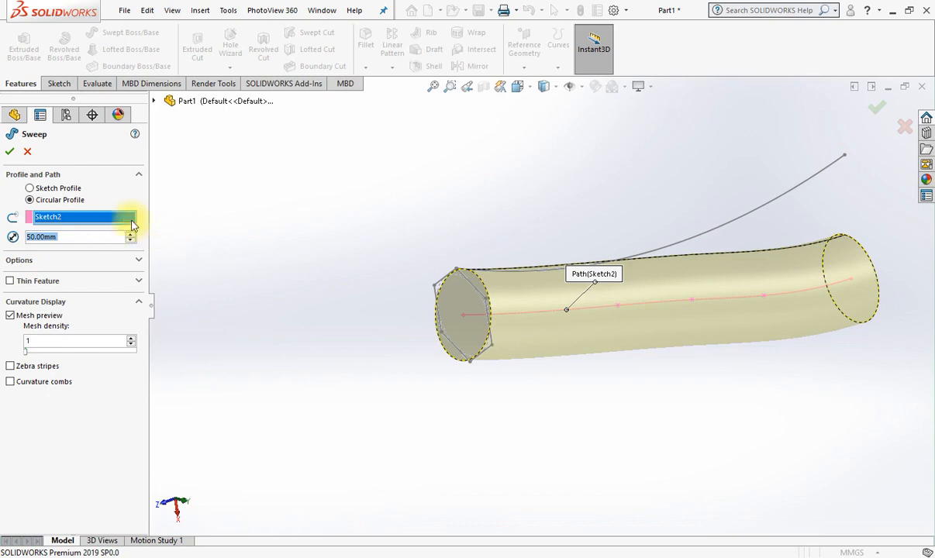
# Switch the sweep to a sketch profile and use the hexagon sketch as the profile.
pyautogui.click(46, 191)
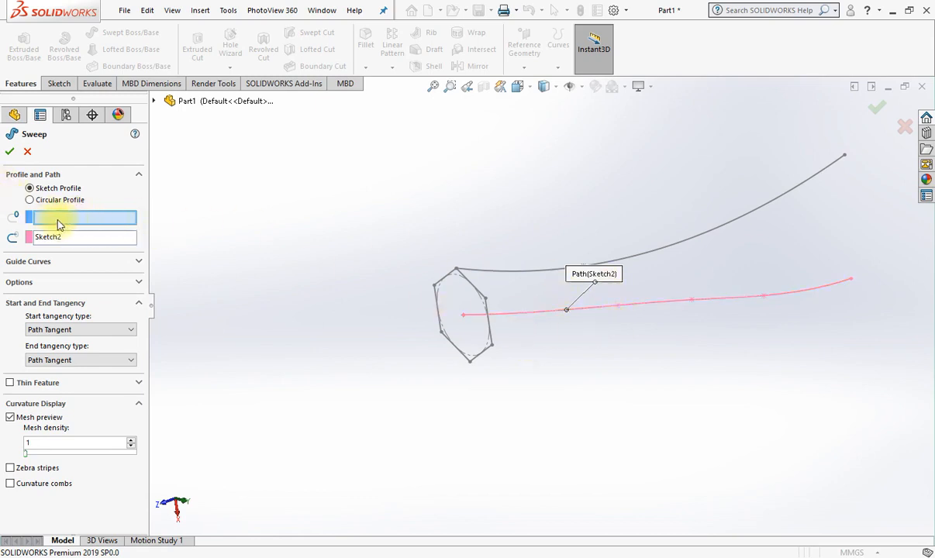
pyautogui.click(117, 221)
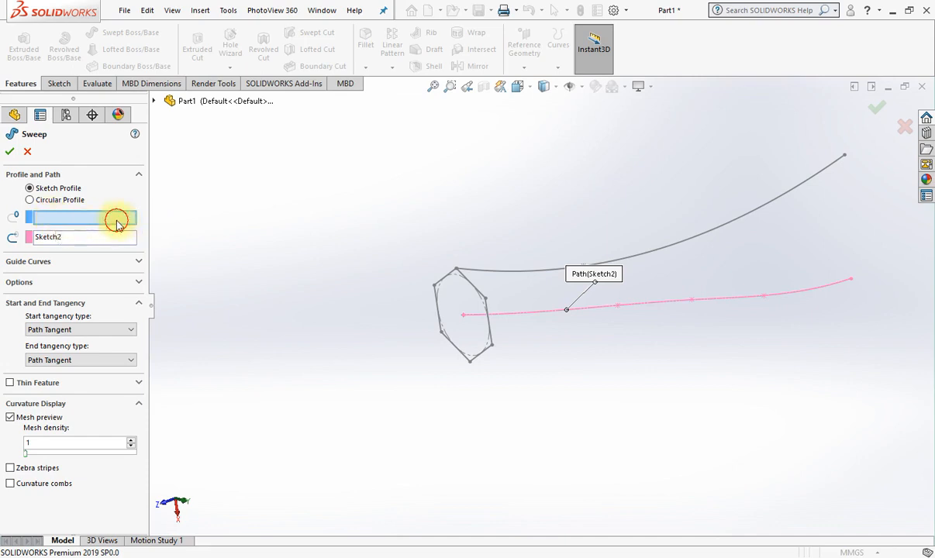
pyautogui.click(491, 340)
pyautogui.moveTo(694, 361)
pyautogui.mouseDown(button='middle')
pyautogui.moveTo(710, 409)
pyautogui.moveTo(688, 381)
pyautogui.mouseUp(button='middle')
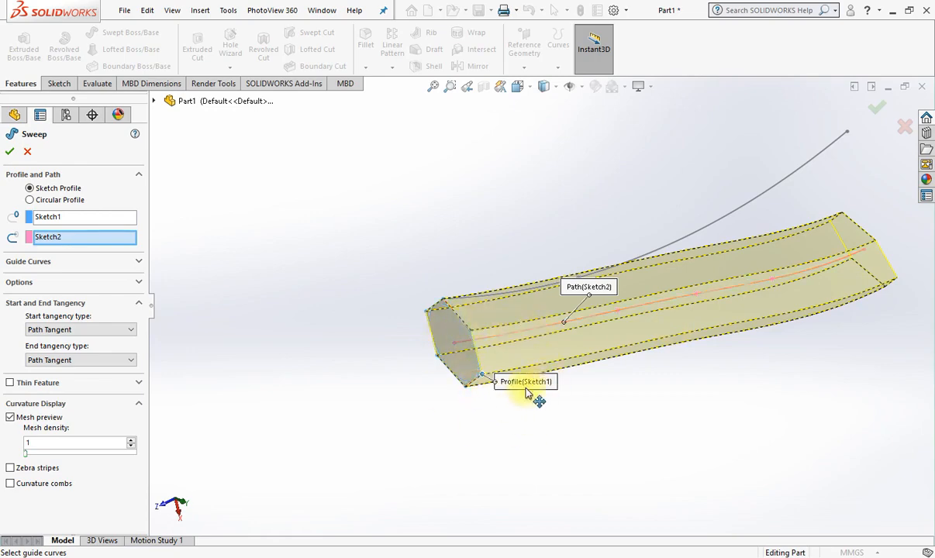
pyautogui.moveTo(528, 388); pyautogui.dragTo(541, 437)
pyautogui.moveTo(757, 366); pyautogui.dragTo(820, 359, button='middle')
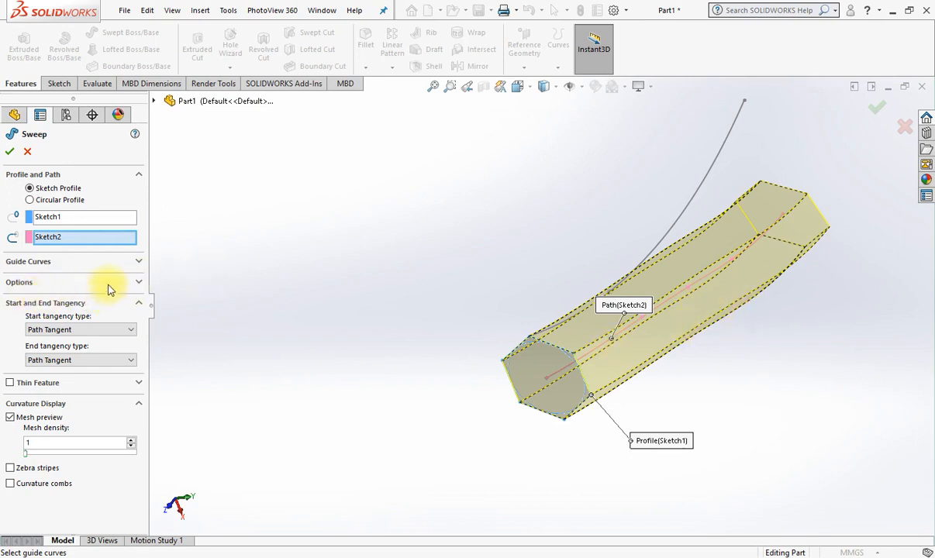
# Set the sweep's profile orientation to Keep Normal Constant and compare the preview's far end face with the starting hexagon.
pyautogui.click(36, 285)
pyautogui.moveTo(646, 321); pyautogui.dragTo(612, 318, button='middle')
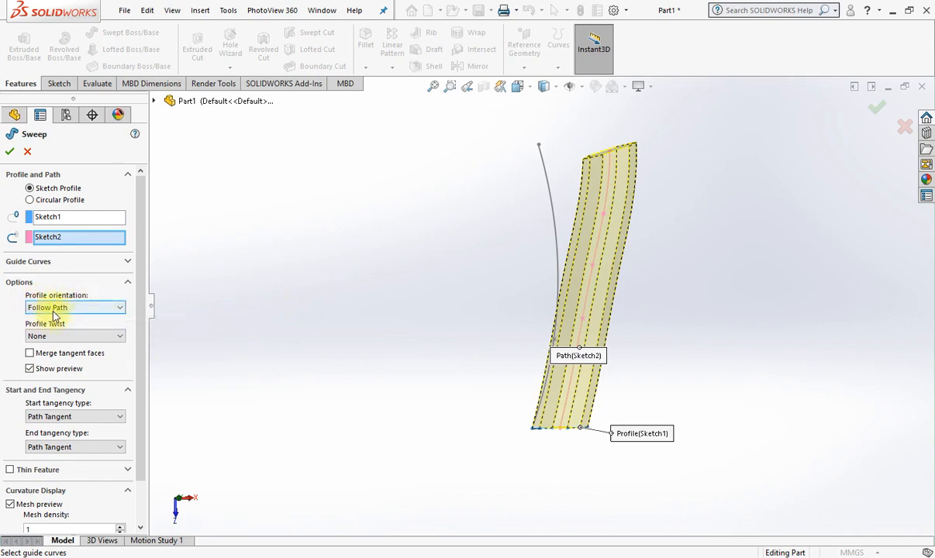
pyautogui.scroll(-5, 532, 184)
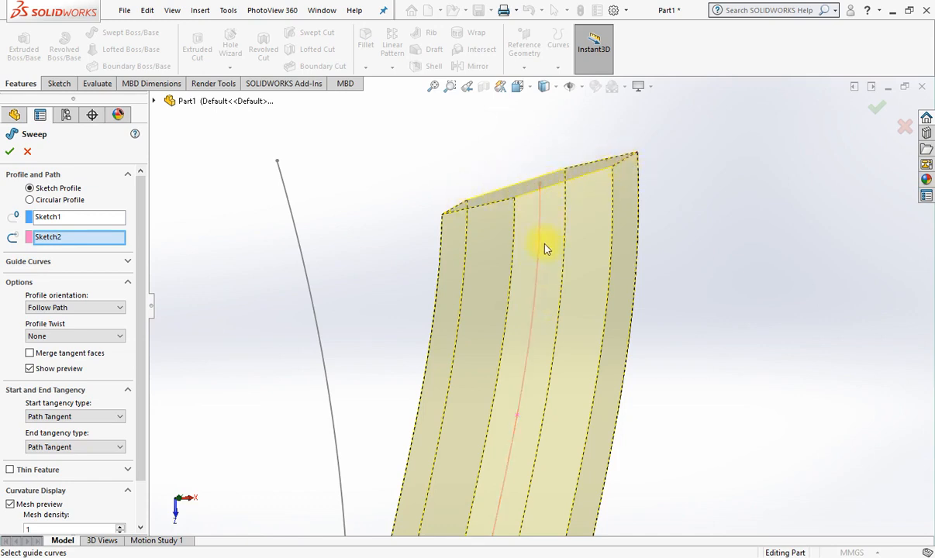
pyautogui.scroll(6, 554, 325)
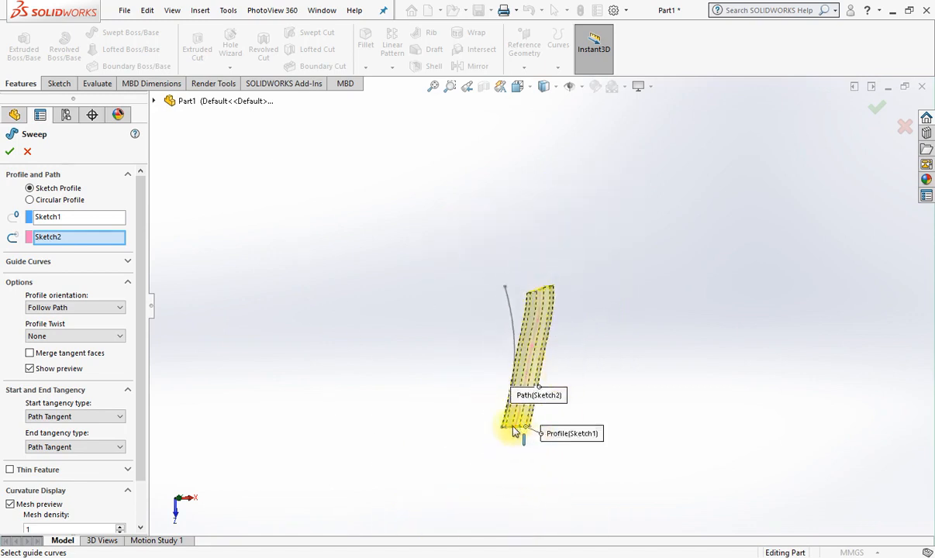
pyautogui.scroll(-6, 525, 345)
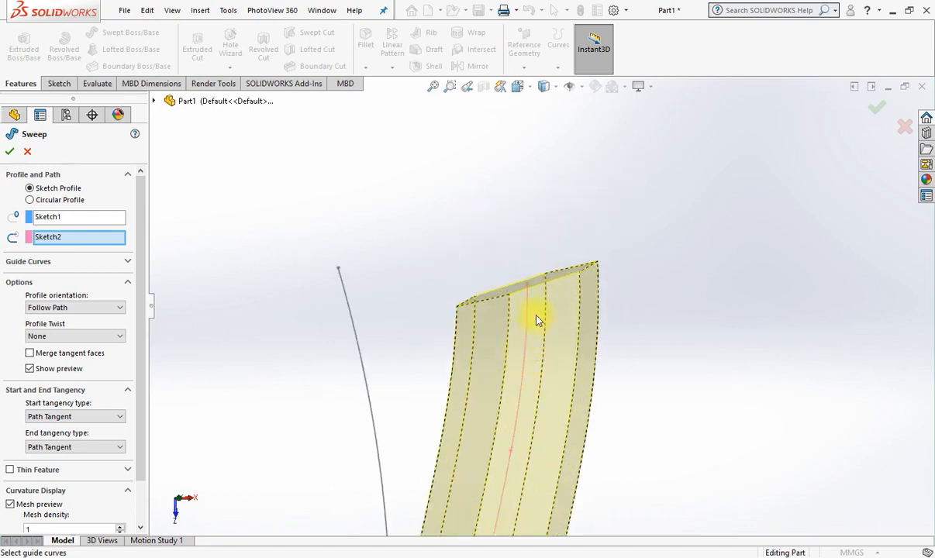
pyautogui.scroll(-3, 536, 298)
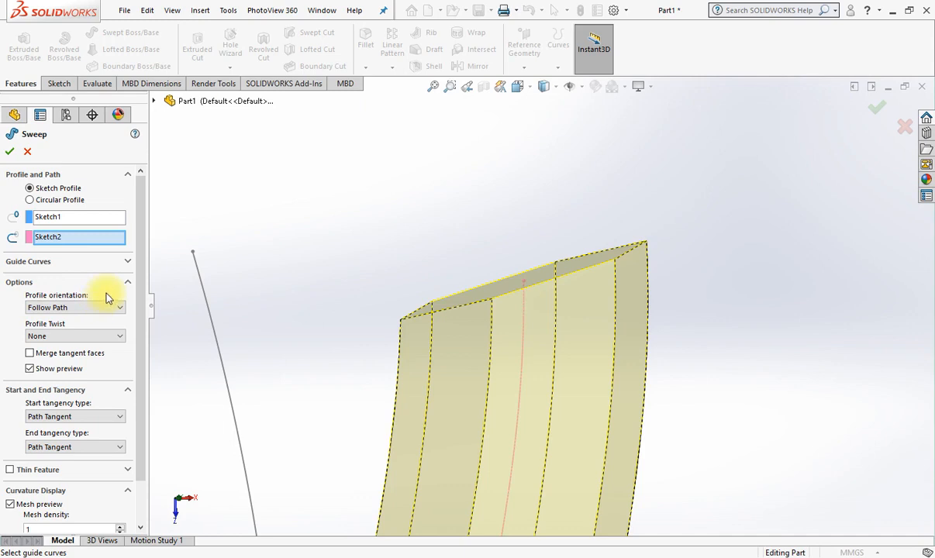
pyautogui.click(59, 308)
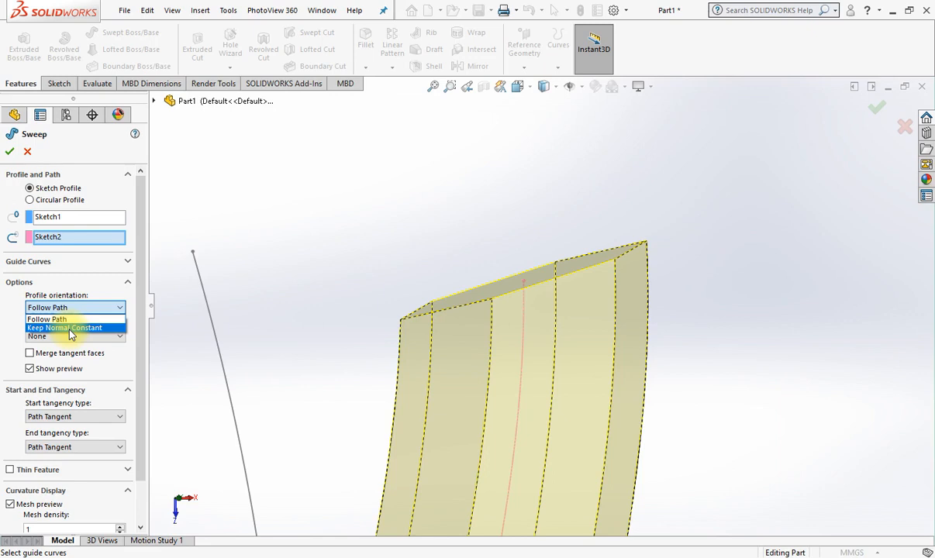
pyautogui.click(70, 329)
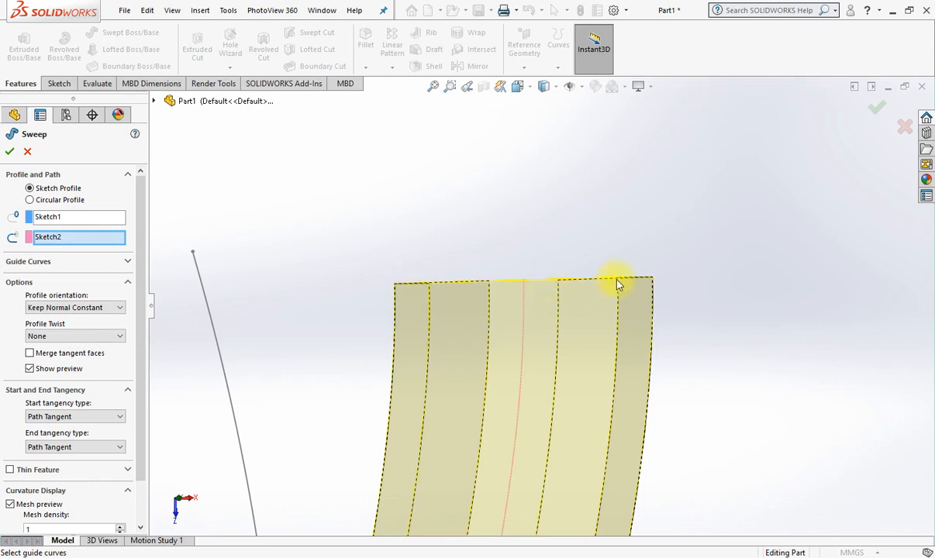
pyautogui.scroll(10, 618, 284)
pyautogui.scroll(-4, 504, 490)
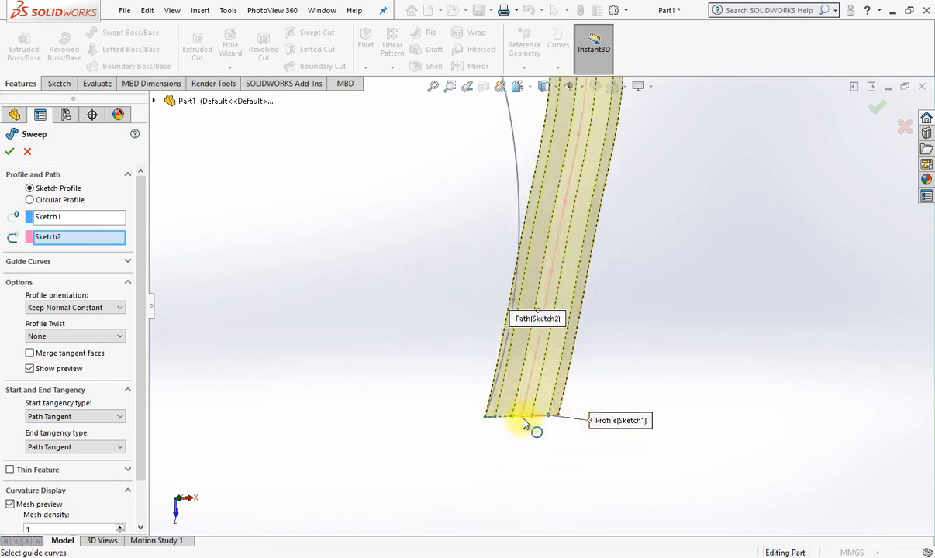
pyautogui.scroll(3, 589, 420)
pyautogui.scroll(-3, 579, 200)
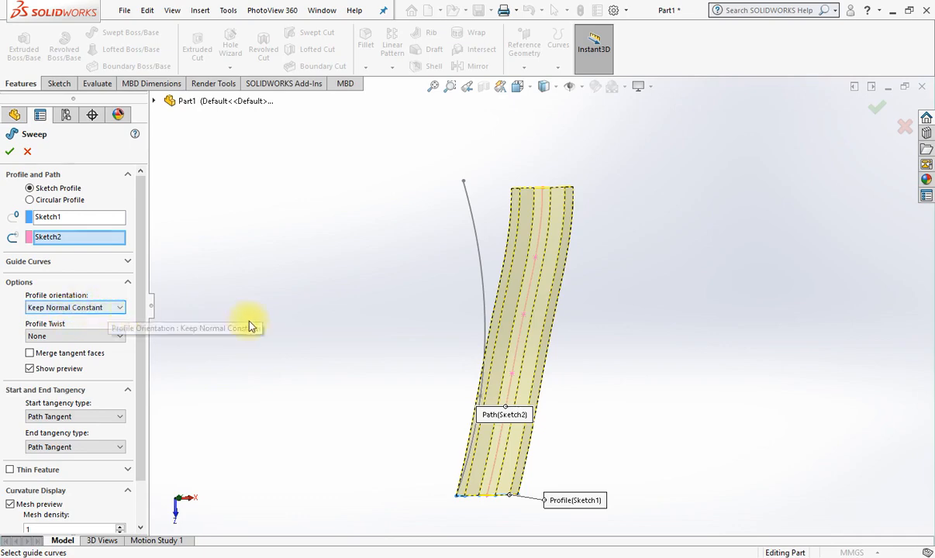
# Set the sweep's profile twist to Specify Twist Value with the twist control in revolutions.
pyautogui.moveTo(675, 353); pyautogui.dragTo(627, 292, button='middle')
pyautogui.scroll(-3, 597, 364)
pyautogui.moveTo(640, 349); pyautogui.dragTo(658, 339, button='middle')
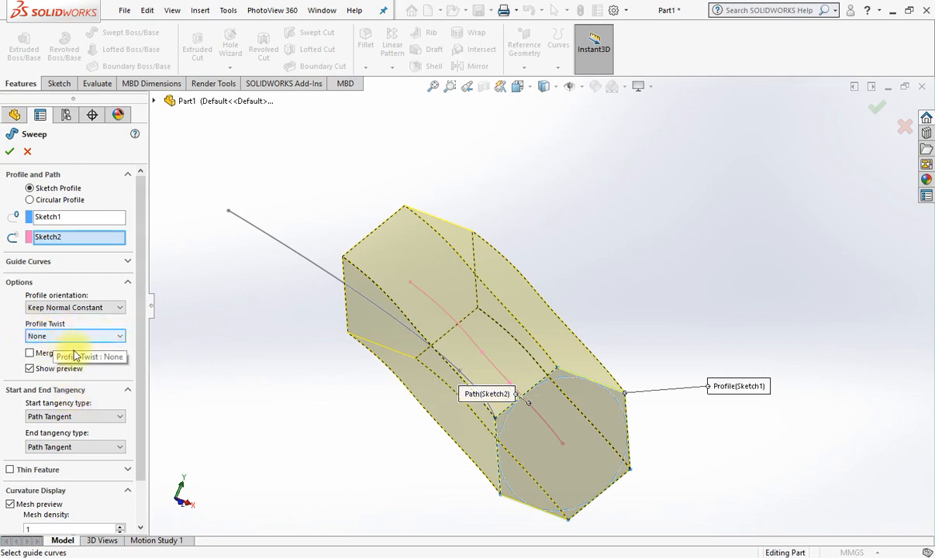
pyautogui.moveTo(539, 392); pyautogui.dragTo(563, 421, button='middle')
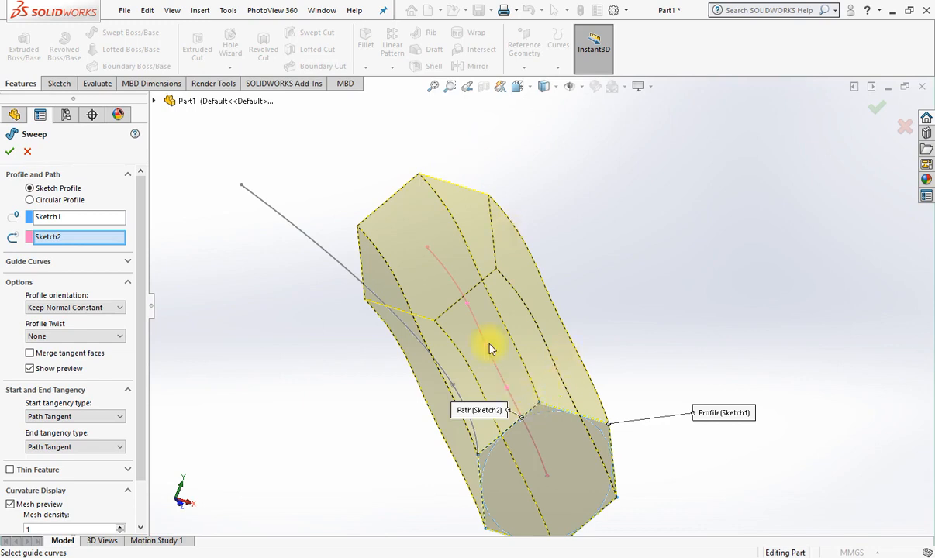
pyautogui.click(77, 336)
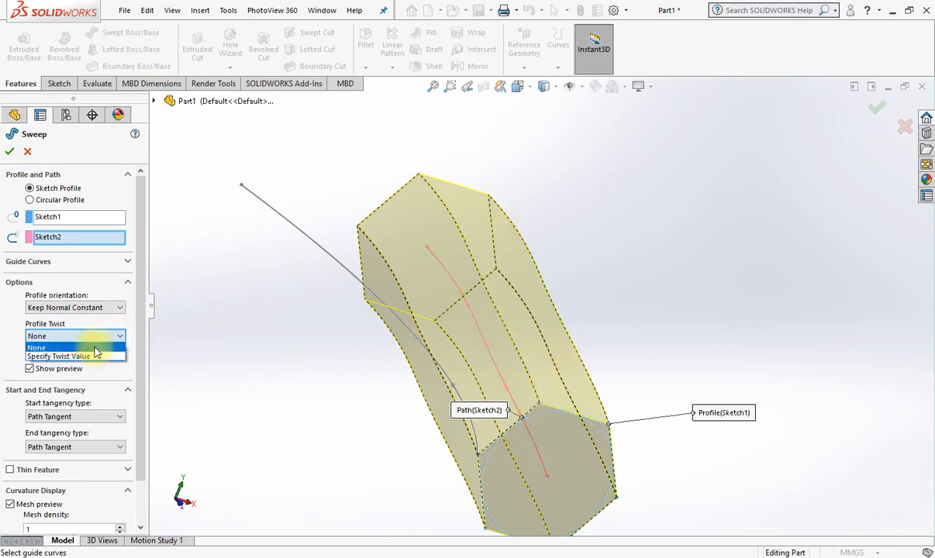
pyautogui.click(52, 357)
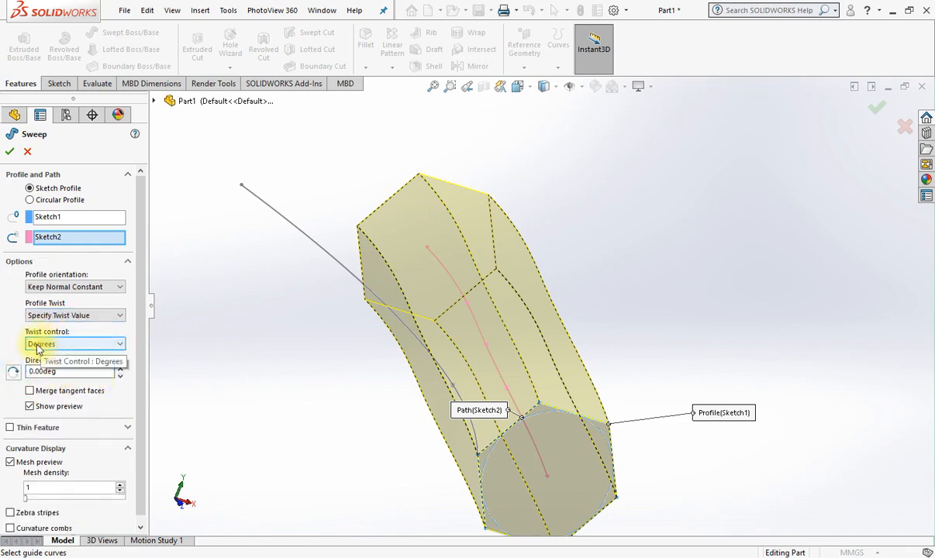
pyautogui.click(36, 346)
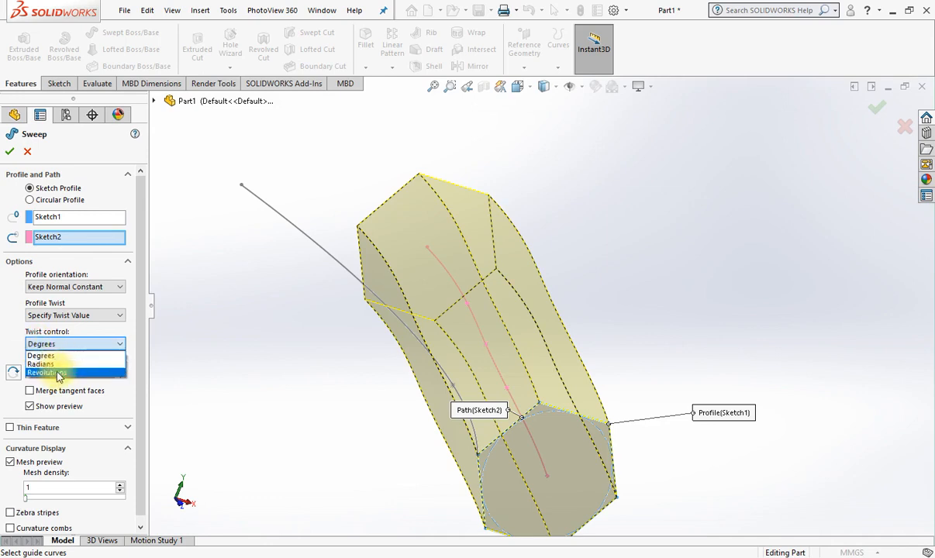
pyautogui.click(58, 373)
# Set the sweep's Direction 1 twist to 0.5 revolutions.
pyautogui.moveTo(51, 370); pyautogui.dragTo(17, 372)
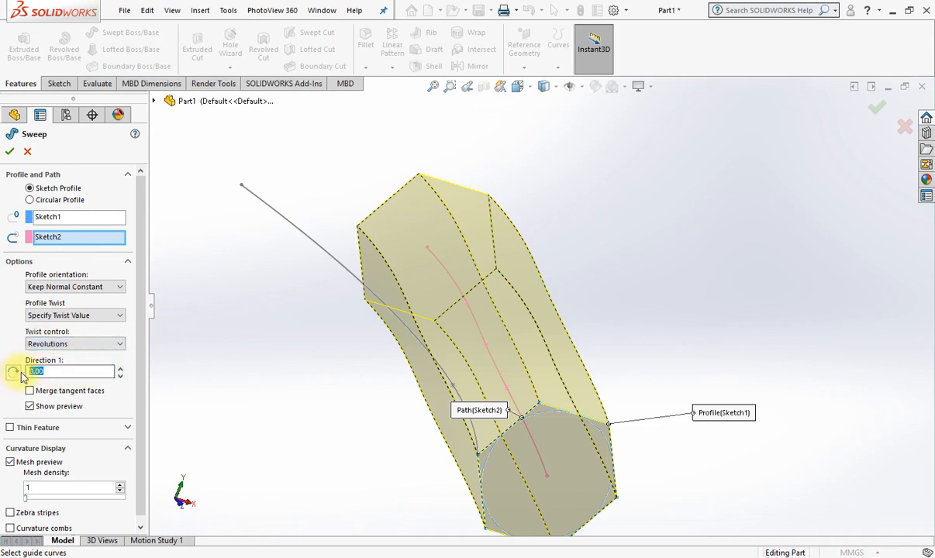
pyautogui.write('0.5')
pyautogui.press('Return')
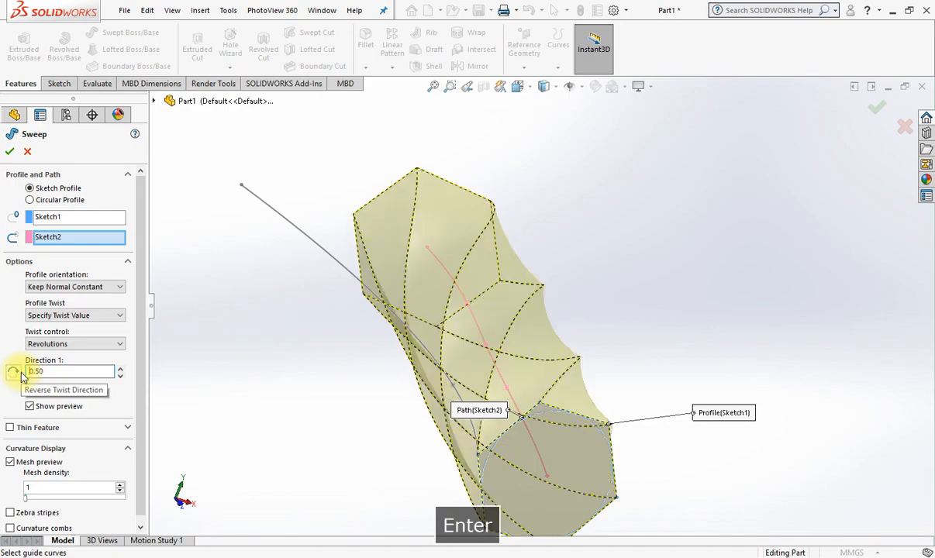
# Check the twisted preview from the front and set the Direction 1 twist to 0.25 revolutions.
pyautogui.moveTo(546, 360); pyautogui.dragTo(471, 443, button='middle')
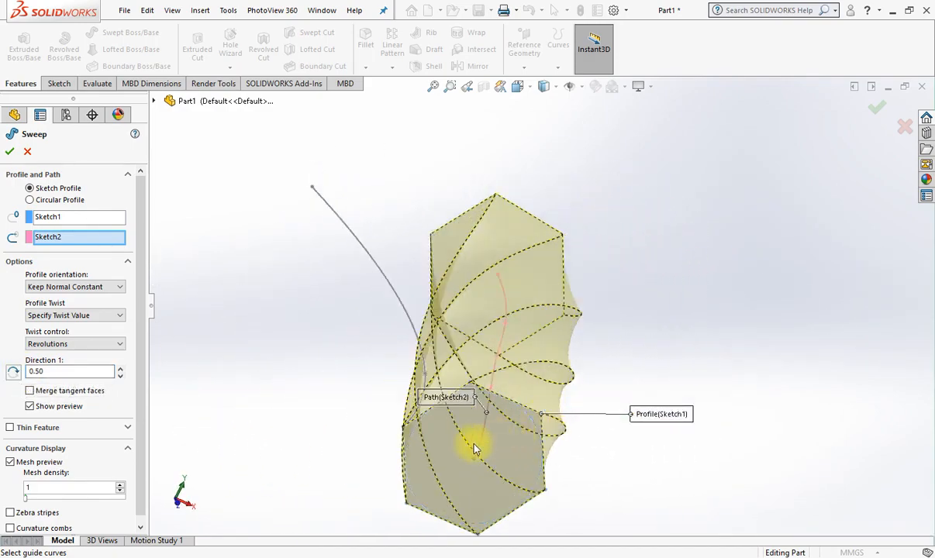
pyautogui.moveTo(569, 334); pyautogui.dragTo(584, 310, button='middle')
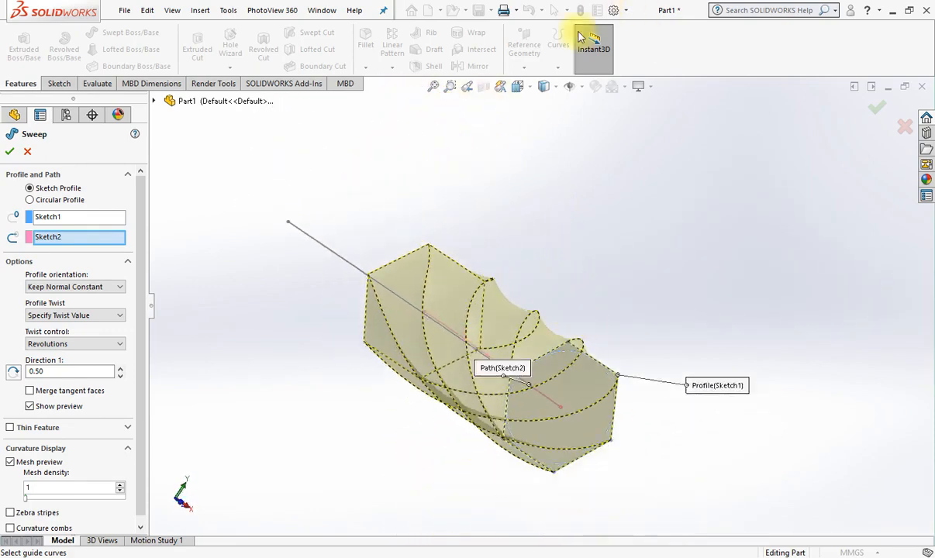
pyautogui.click(533, 90)
pyautogui.click(589, 161)
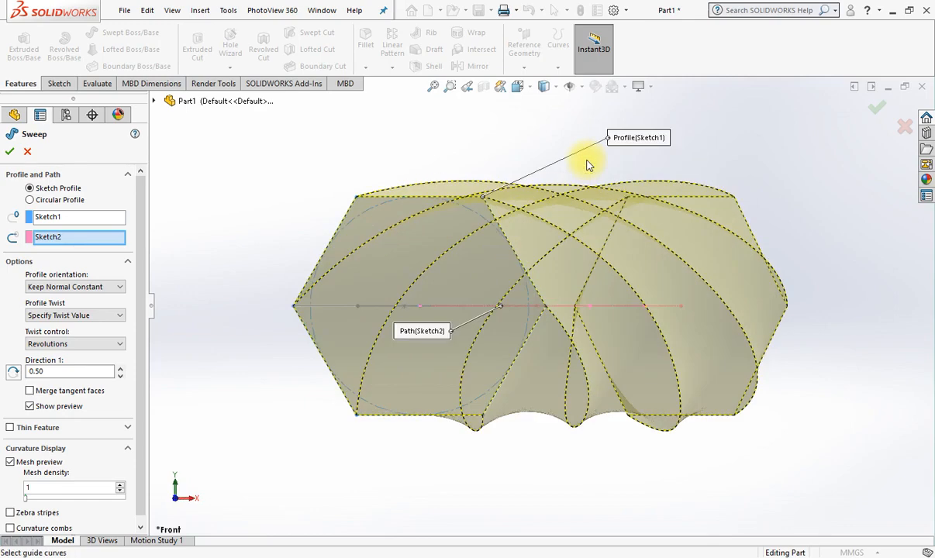
pyautogui.moveTo(302, 313); pyautogui.dragTo(371, 329, button='middle')
pyautogui.moveTo(74, 371); pyautogui.dragTo(4, 378)
pyautogui.write('0.25')
pyautogui.press('Return')
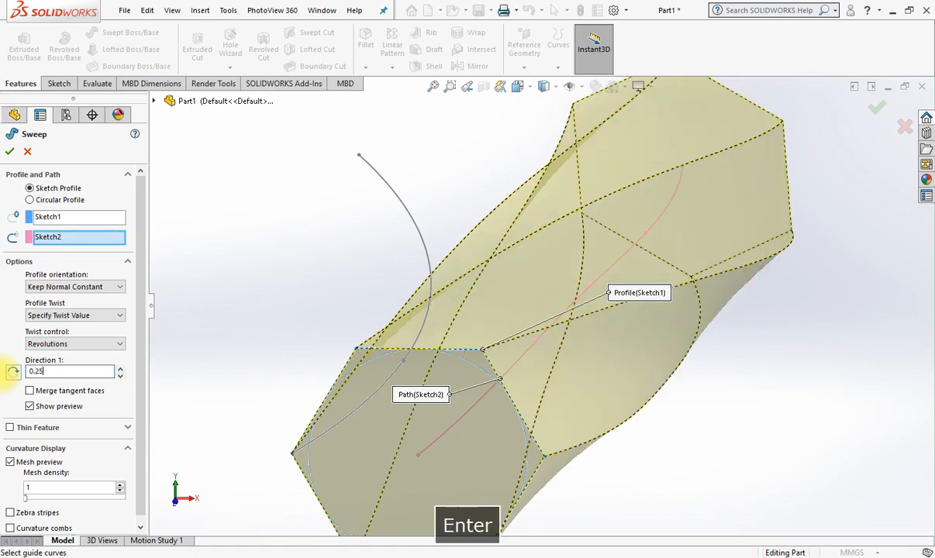
# Switch the sweep's twist control to degrees and set the Direction 1 twist to 50 degrees.
pyautogui.scroll(5, 620, 306)
pyautogui.moveTo(620, 306)
pyautogui.mouseDown(button='middle')
pyautogui.moveTo(649, 308)
pyautogui.moveTo(647, 275)
pyautogui.moveTo(608, 292)
pyautogui.mouseUp(button='middle')
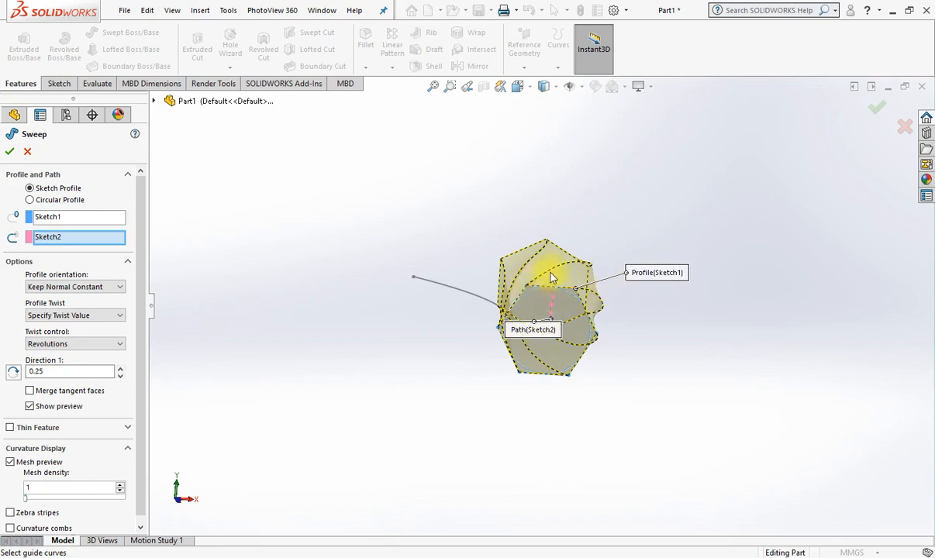
pyautogui.moveTo(589, 271); pyautogui.dragTo(586, 286, button='middle')
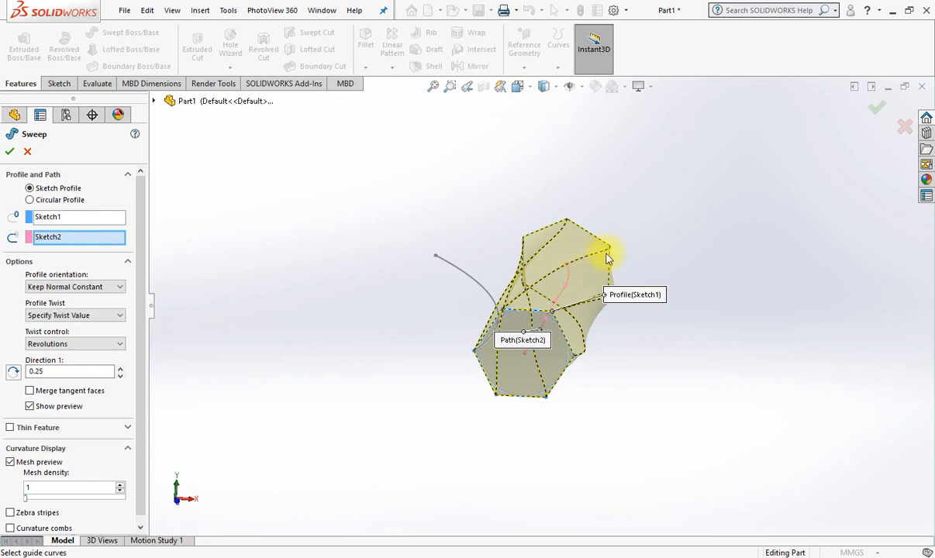
pyautogui.moveTo(611, 254); pyautogui.dragTo(620, 275, button='middle')
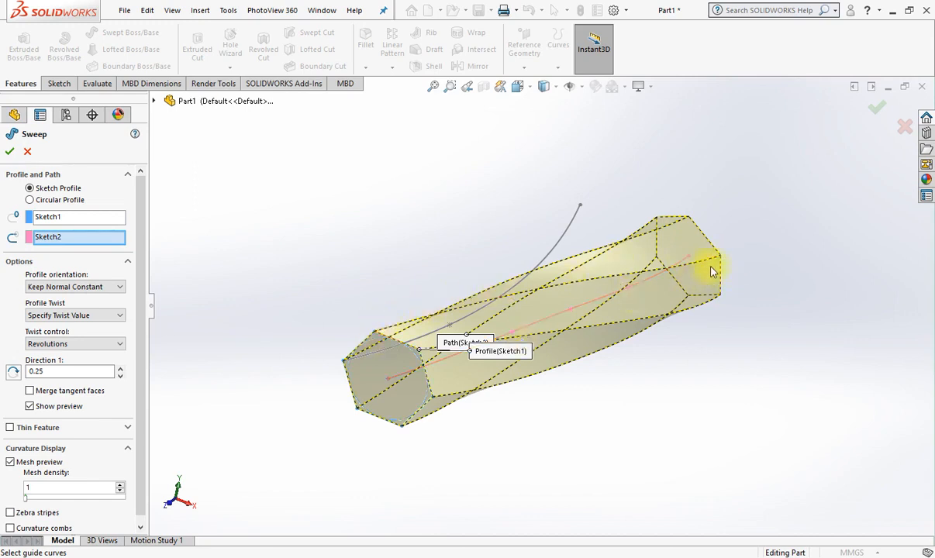
pyautogui.click(61, 343)
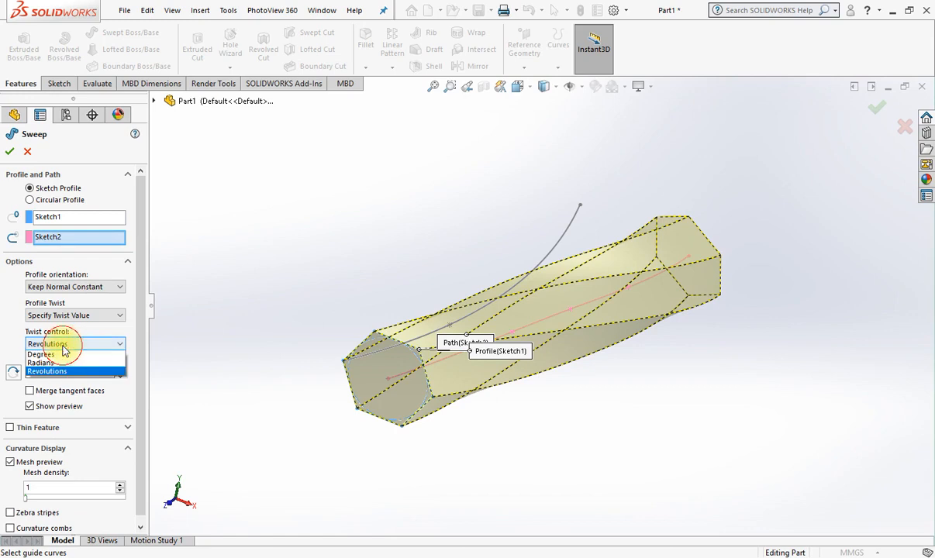
pyautogui.click(51, 355)
pyautogui.doubleClick(91, 372)
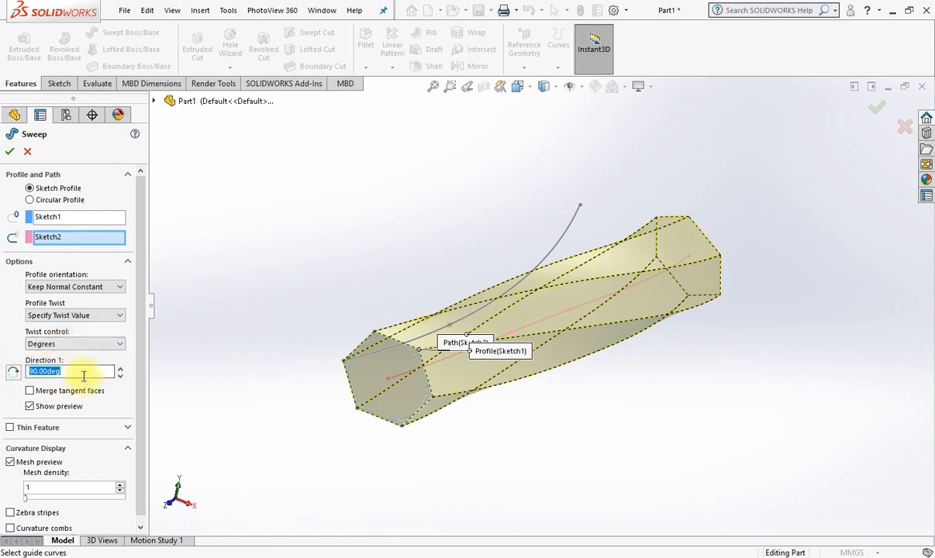
pyautogui.write('50')
pyautogui.press('Return')
pyautogui.moveTo(515, 351); pyautogui.dragTo(479, 369, button='middle')
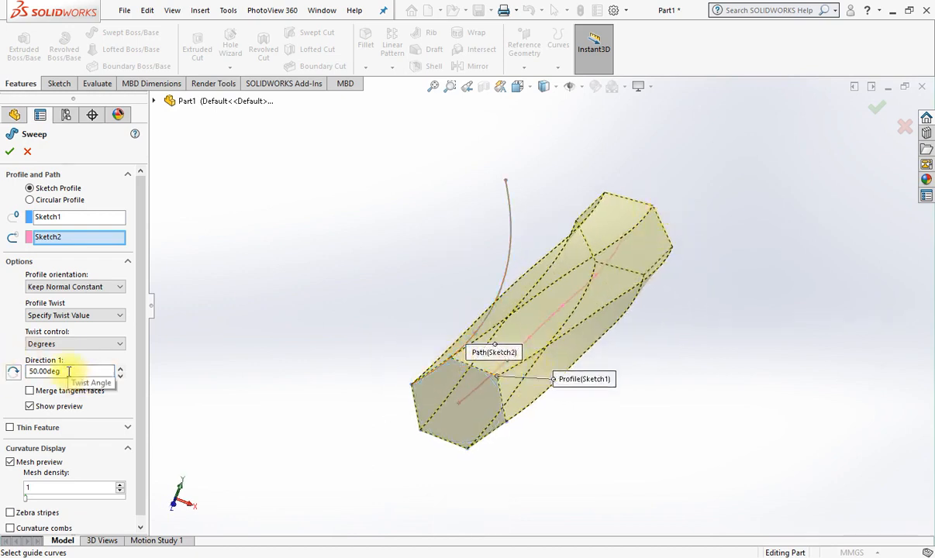
# Accept the twisted sweep, inspect the resulting solid, and delete the sweep feature.
pyautogui.click(9, 157)
pyautogui.moveTo(871, 382); pyautogui.dragTo(637, 390, button='middle')
pyautogui.click(487, 344)
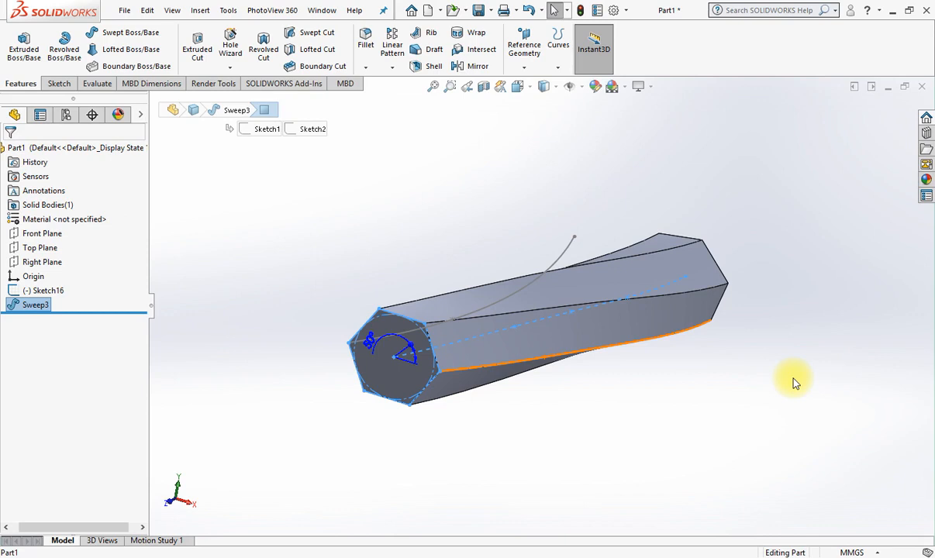
pyautogui.press('Delete')
pyautogui.press('Return')
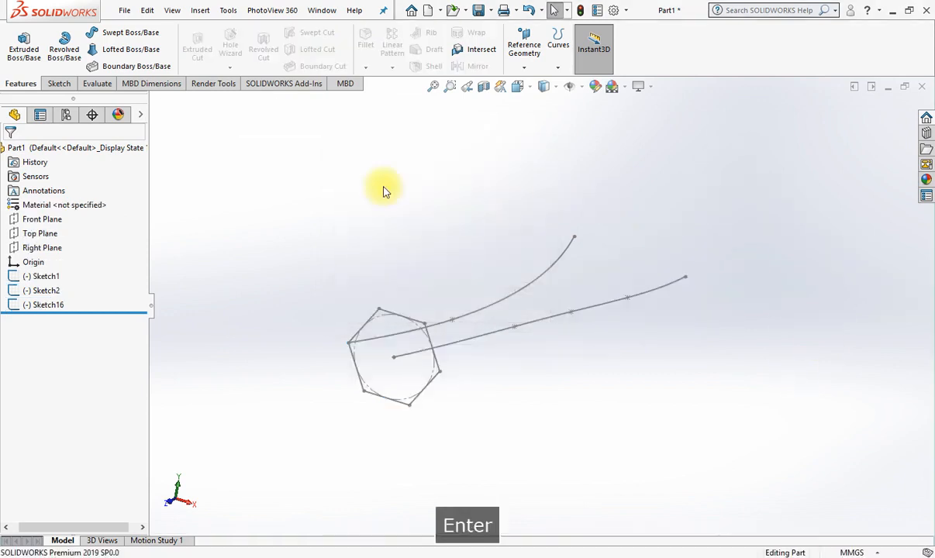
# Start a new Swept Boss/Base with the hexagon sketch as profile and the spline from its centre as path.
pyautogui.click(116, 32)
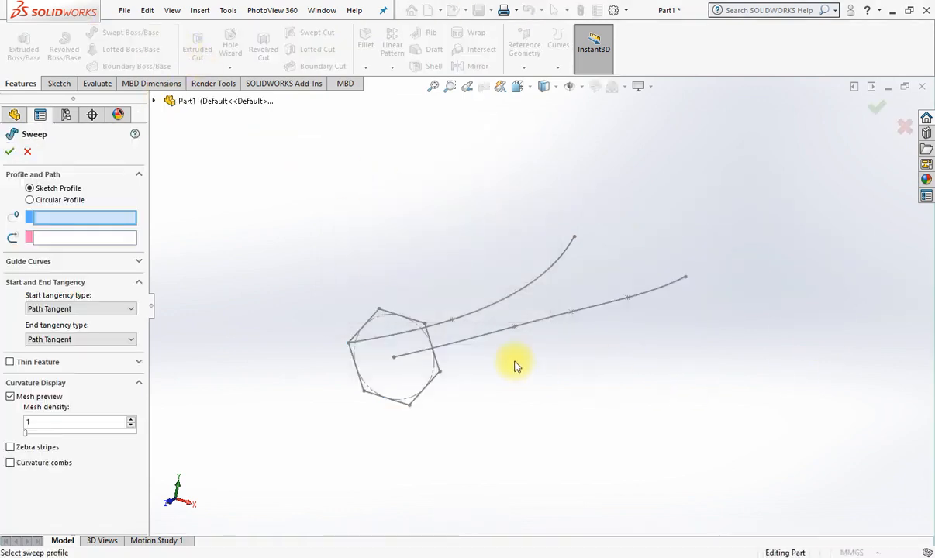
pyautogui.moveTo(517, 362); pyautogui.dragTo(509, 383, button='middle')
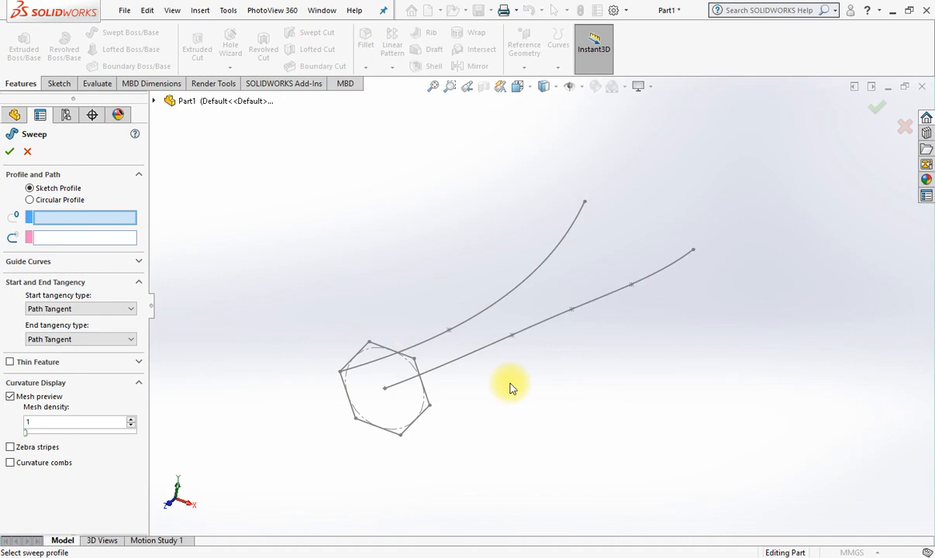
pyautogui.click(362, 355)
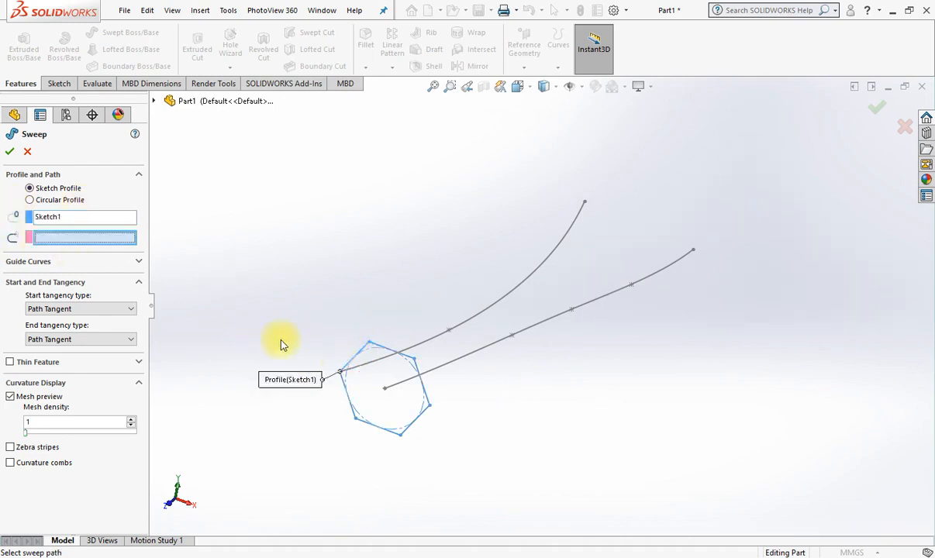
pyautogui.click(477, 359)
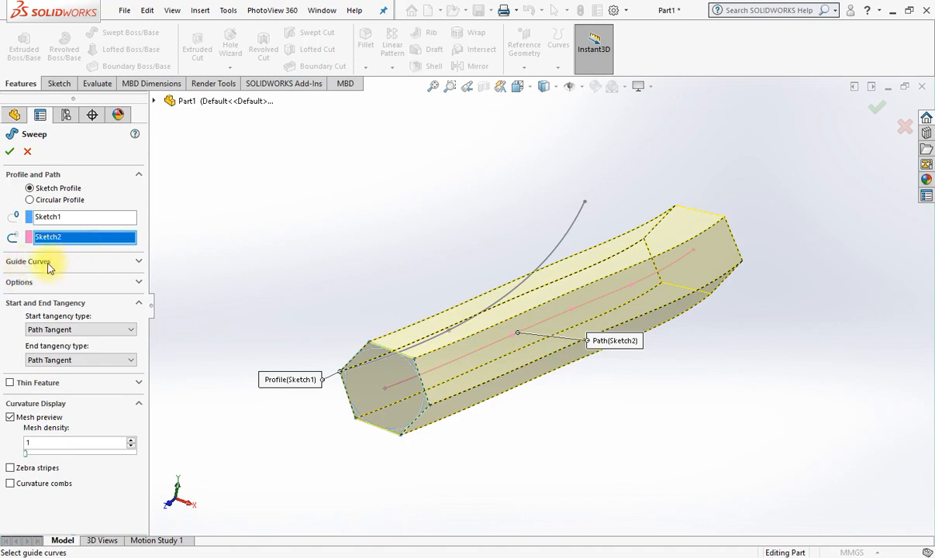
# Add the curve starting at the hexagon's corner as the sweep's guide curve and inspect the flared preview.
pyautogui.click(46, 263)
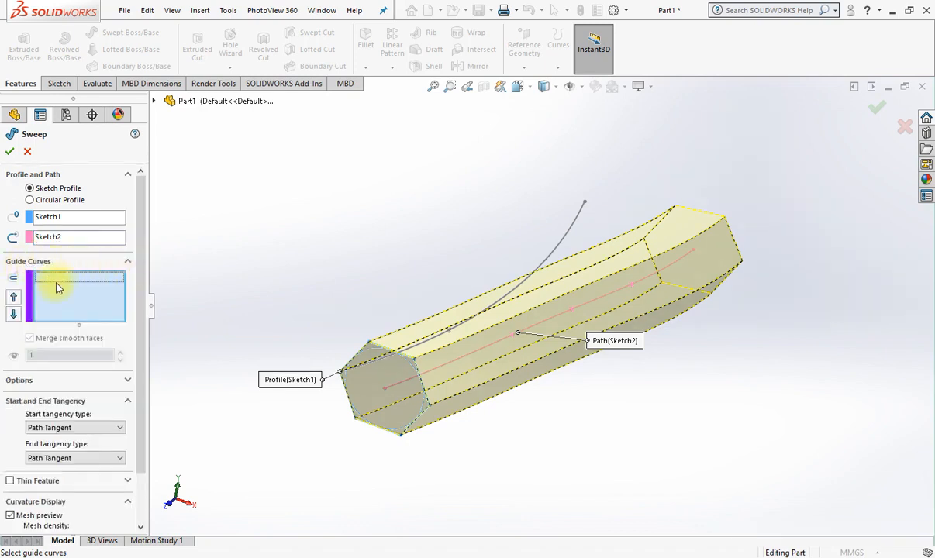
pyautogui.moveTo(547, 313); pyautogui.dragTo(592, 423, button='middle')
pyautogui.click(592, 235)
pyautogui.moveTo(655, 344)
pyautogui.mouseDown(button='middle')
pyautogui.moveTo(723, 280)
pyautogui.moveTo(700, 272)
pyautogui.moveTo(632, 309)
pyautogui.moveTo(538, 334)
pyautogui.moveTo(651, 338)
pyautogui.moveTo(687, 328)
pyautogui.moveTo(670, 372)
pyautogui.moveTo(680, 349)
pyautogui.moveTo(680, 357)
pyautogui.mouseUp(button='middle')
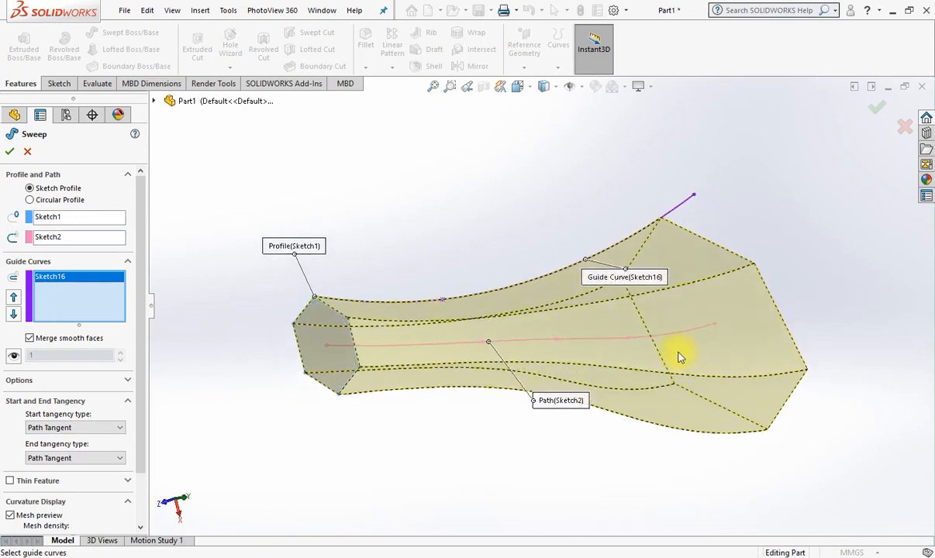
pyautogui.moveTo(637, 302); pyautogui.dragTo(599, 351, button='middle')
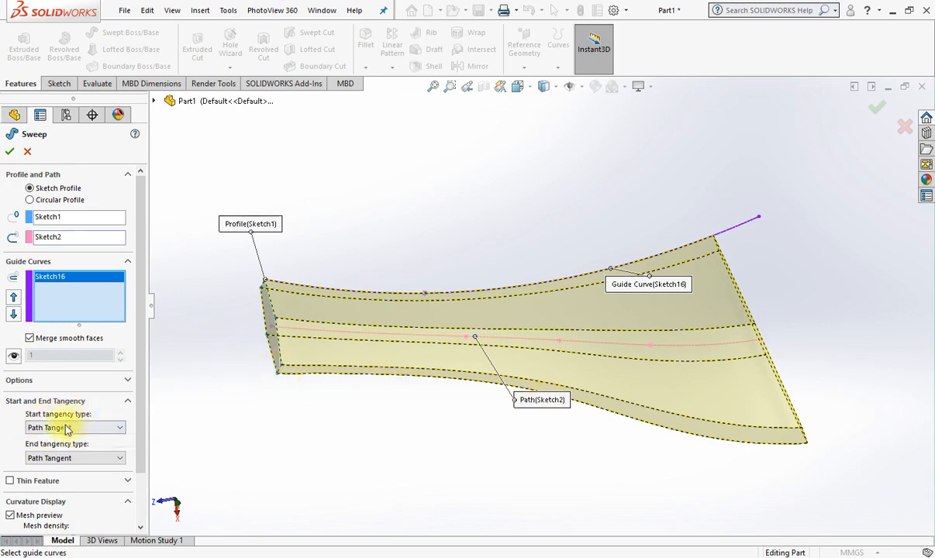
# Set the guided sweep's profile orientation to Keep Normal Constant and check the end faces in a top view.
pyautogui.click(22, 380)
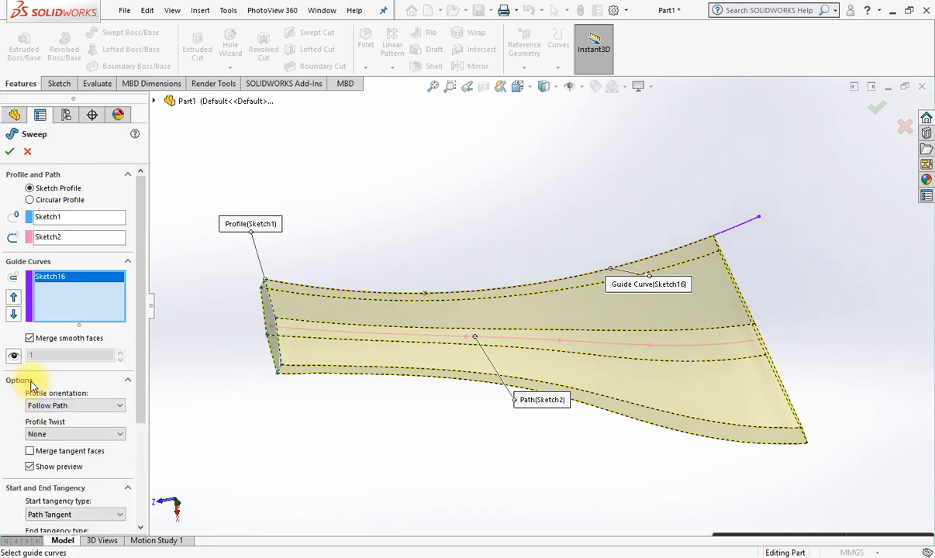
pyautogui.moveTo(518, 396); pyautogui.dragTo(514, 434, button='middle')
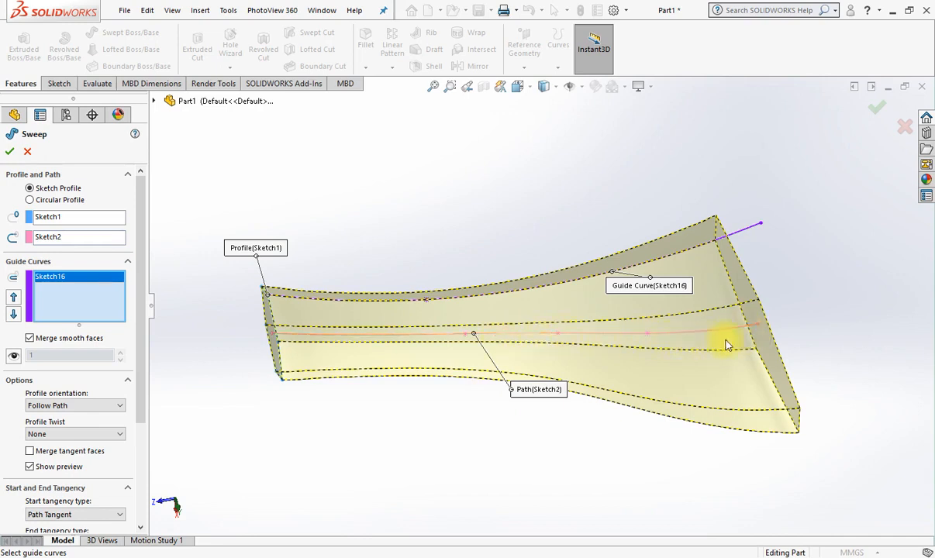
pyautogui.click(52, 406)
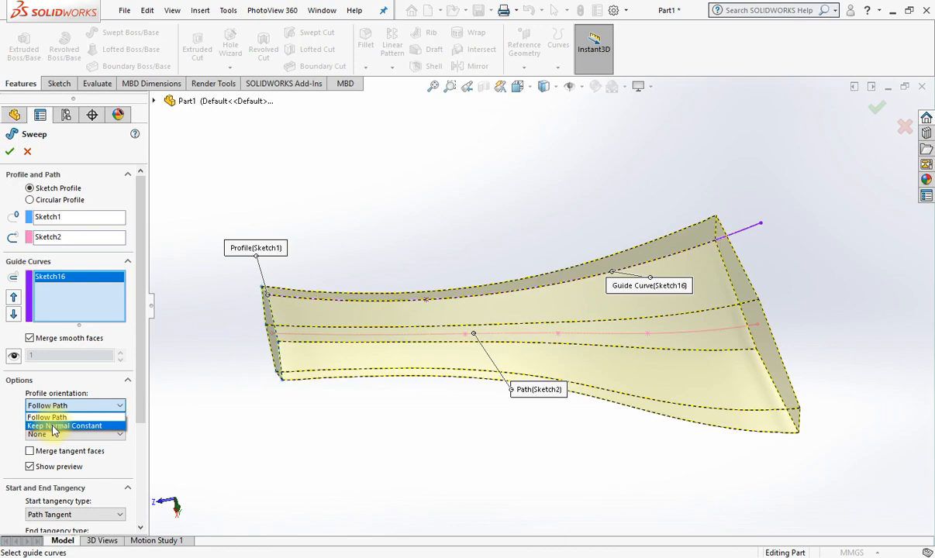
pyautogui.click(53, 426)
pyautogui.moveTo(689, 376); pyautogui.dragTo(727, 294, button='middle')
pyautogui.click(517, 86)
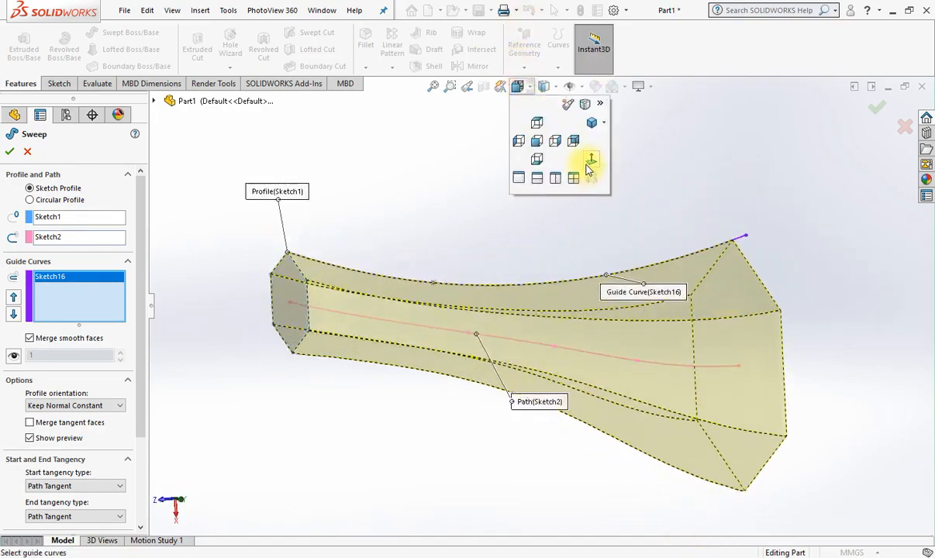
pyautogui.click(590, 163)
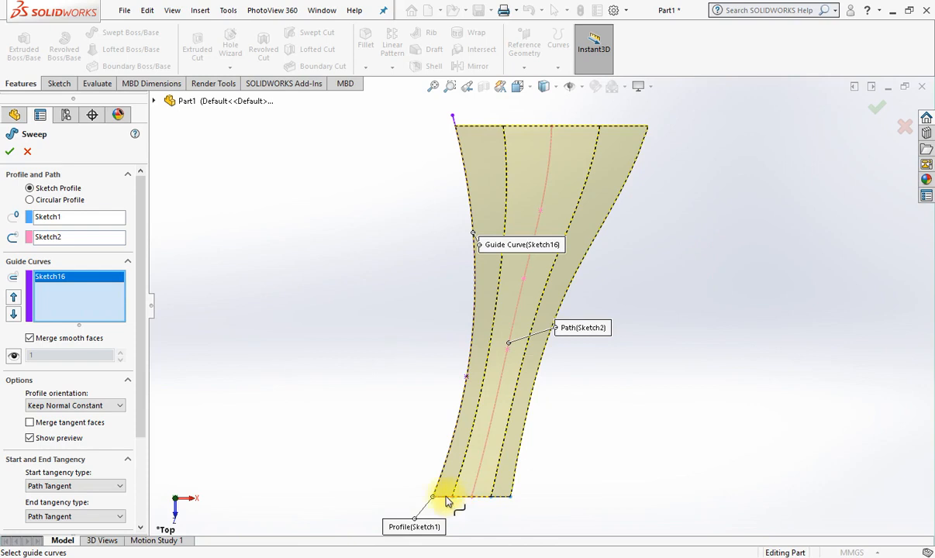
# Set the sweep's profile orientation to Follow Path and its profile twist to Follow Path and First Guide Curve.
pyautogui.click(113, 406)
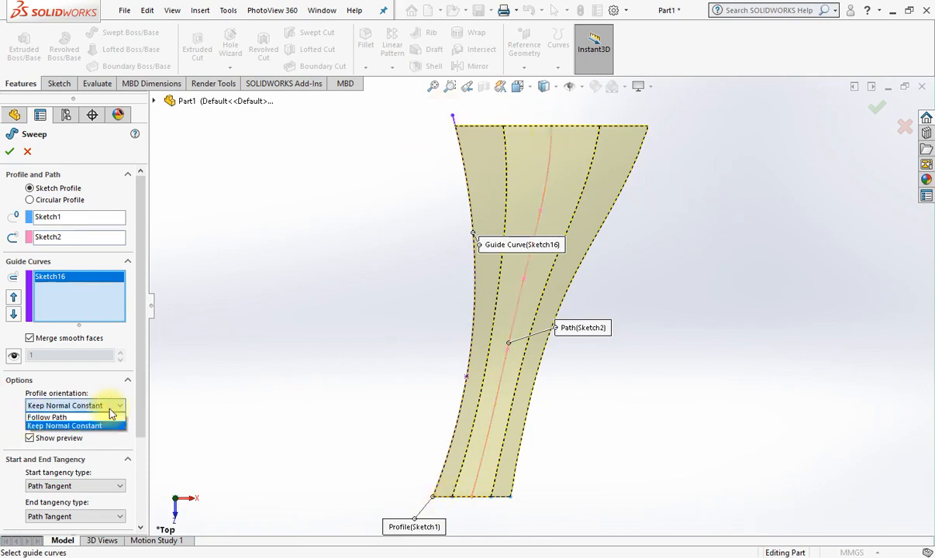
pyautogui.click(106, 418)
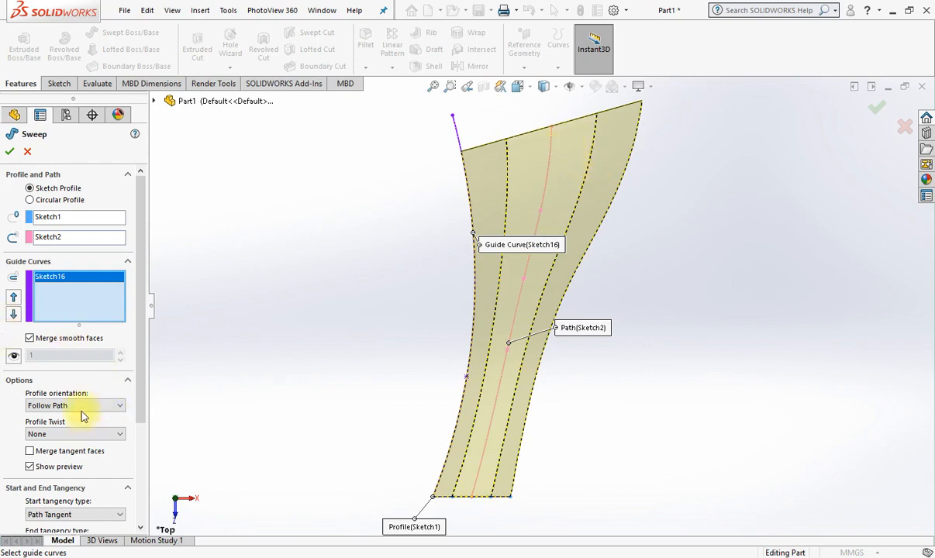
pyautogui.scroll(-2, 124, 403)
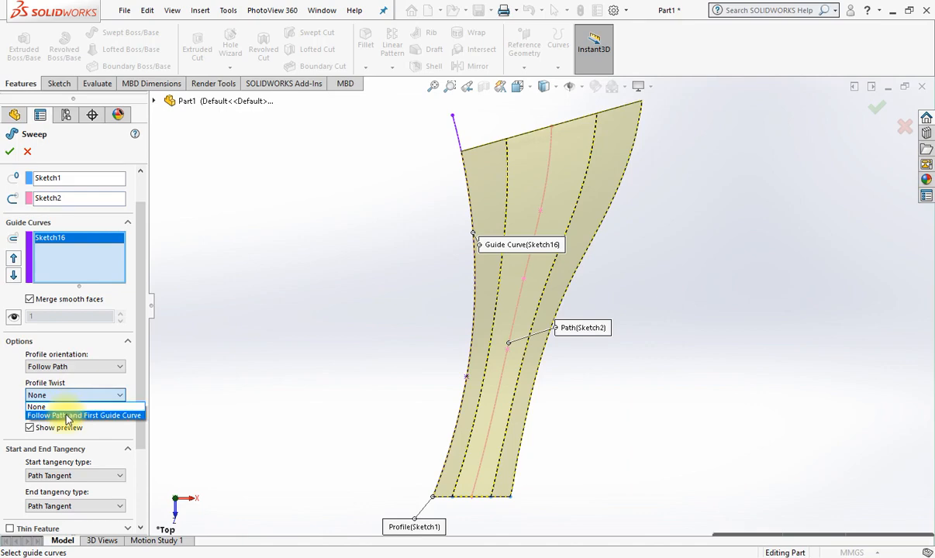
pyautogui.click(69, 416)
pyautogui.moveTo(590, 409); pyautogui.dragTo(588, 300, button='middle')
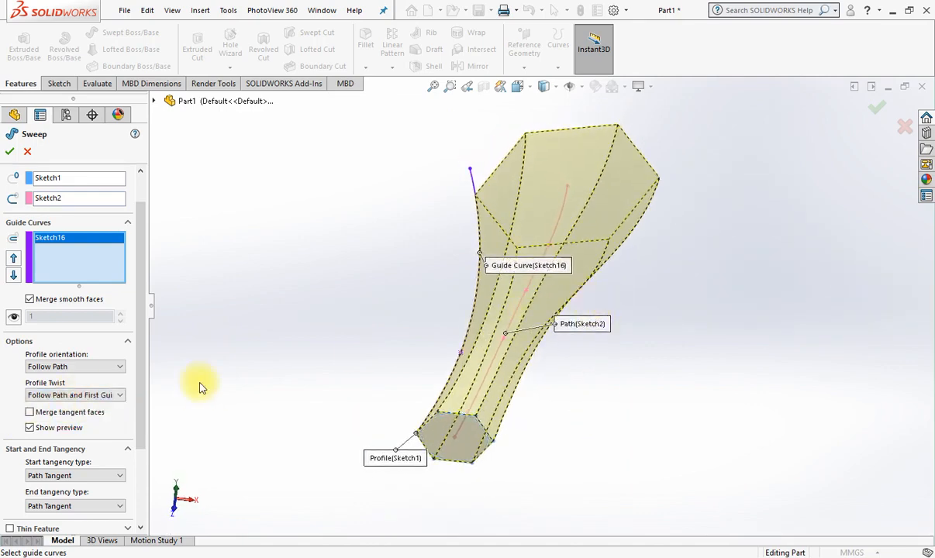
pyautogui.moveTo(600, 353); pyautogui.dragTo(570, 271, button='middle')
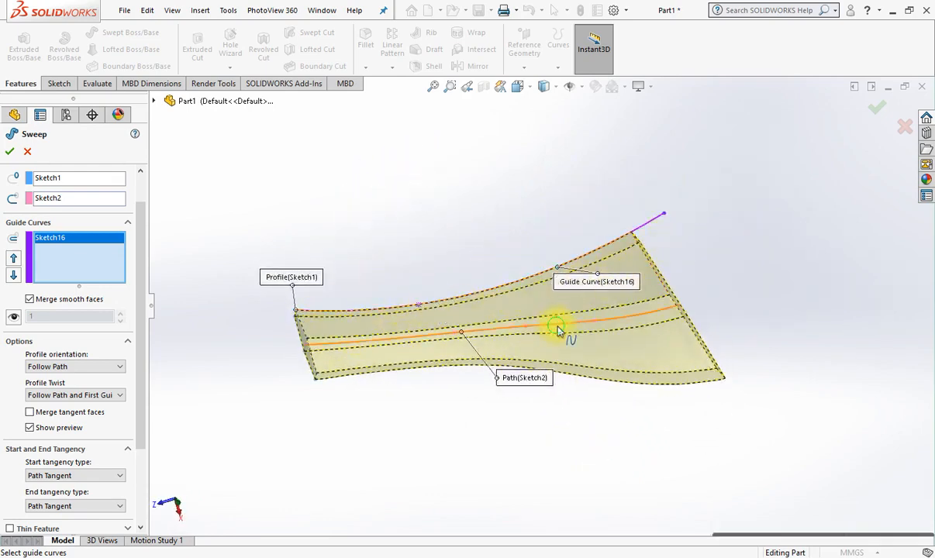
pyautogui.moveTo(559, 323); pyautogui.dragTo(574, 327, button='middle')
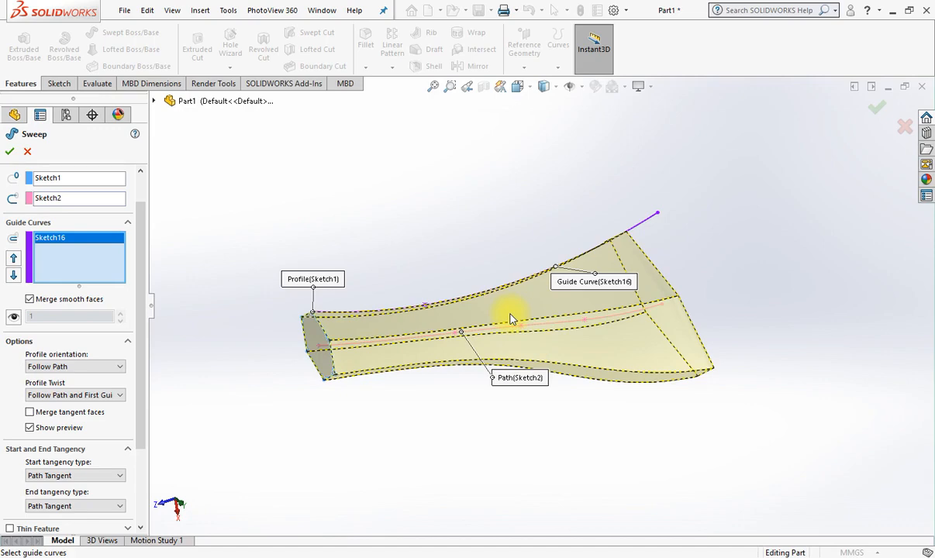
pyautogui.moveTo(517, 311); pyautogui.dragTo(545, 315, button='middle')
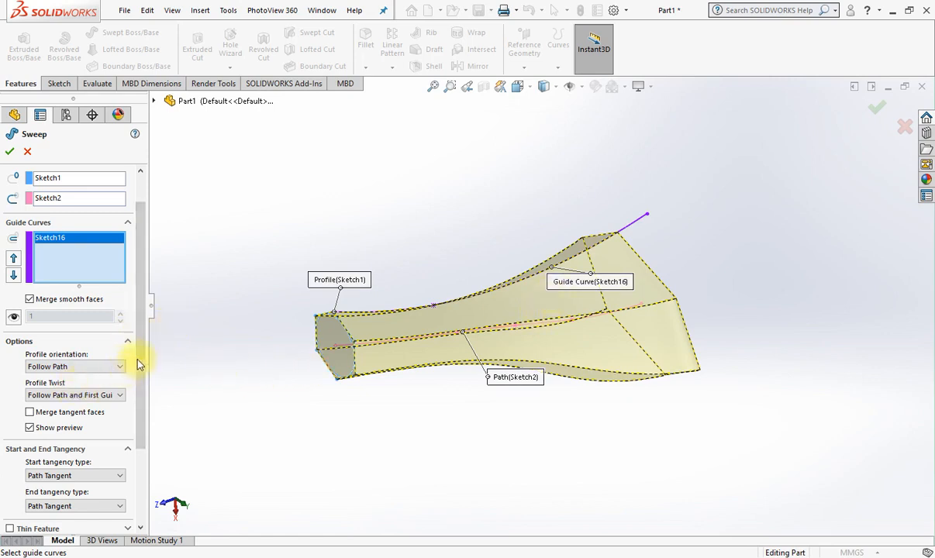
# Make the sweep a one-direction thin feature with a wall thickness of 2 mm.
pyautogui.scroll(-3, 140, 380)
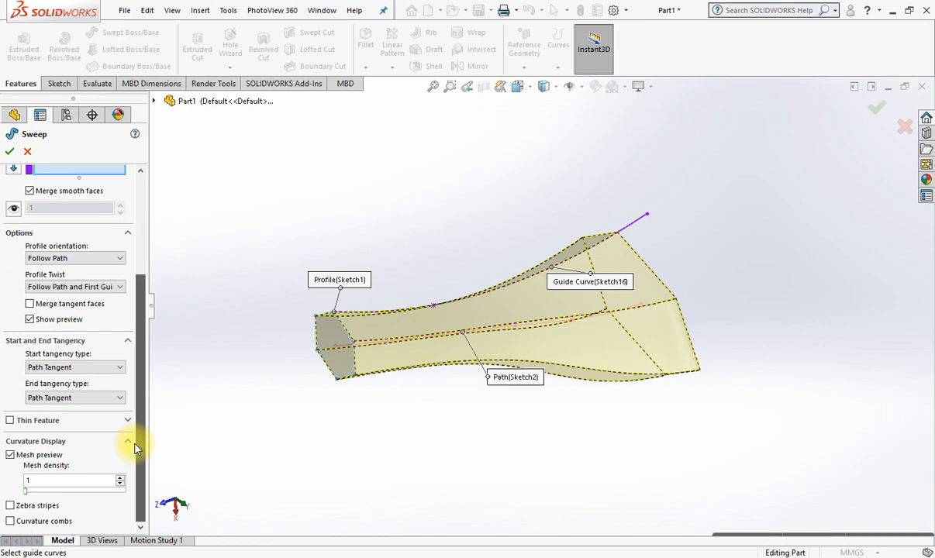
pyautogui.click(31, 423)
pyautogui.scroll(-3, 352, 343)
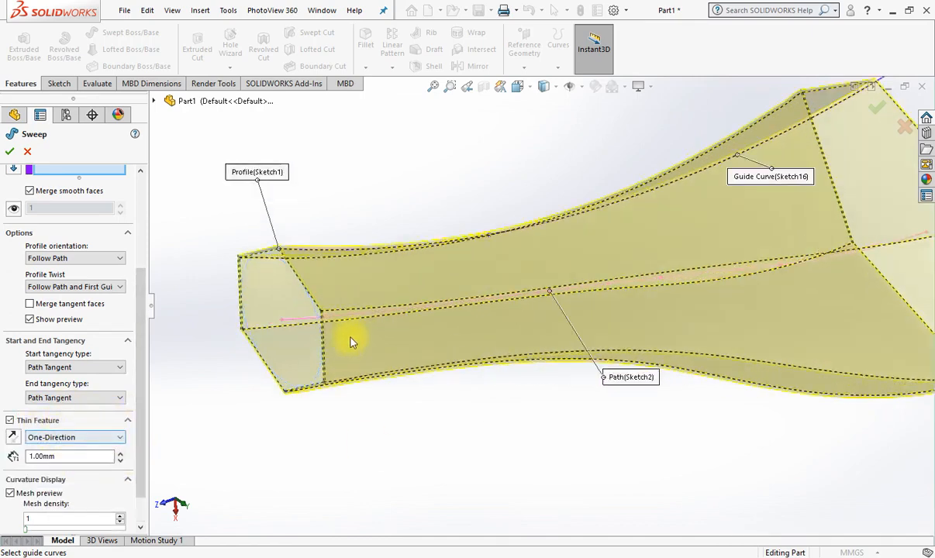
pyautogui.scroll(-5, 357, 338)
pyautogui.doubleClick(69, 456)
pyautogui.write('2')
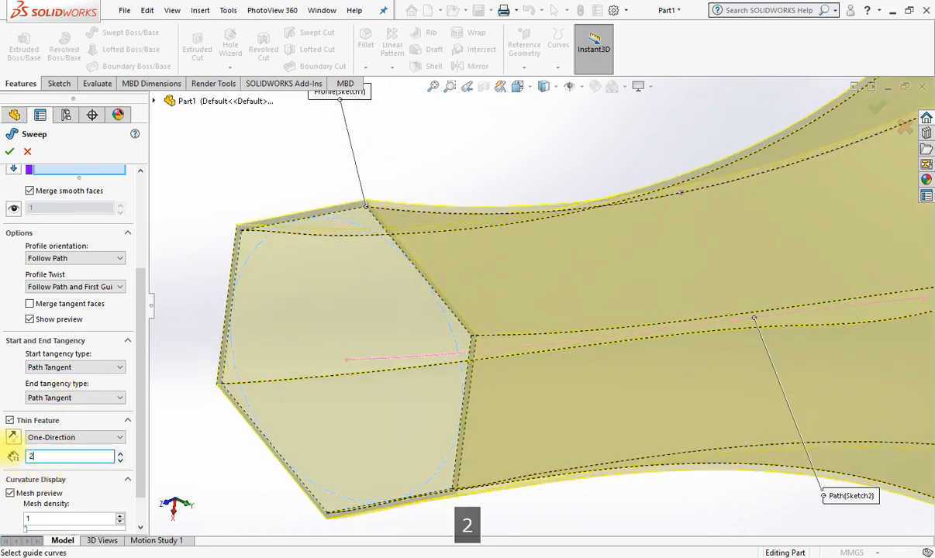
pyautogui.press('Return')
# Look at the hollow hexagonal end and set the thin feature type to Mid-Plane.
pyautogui.moveTo(465, 225); pyautogui.dragTo(526, 224, button='middle')
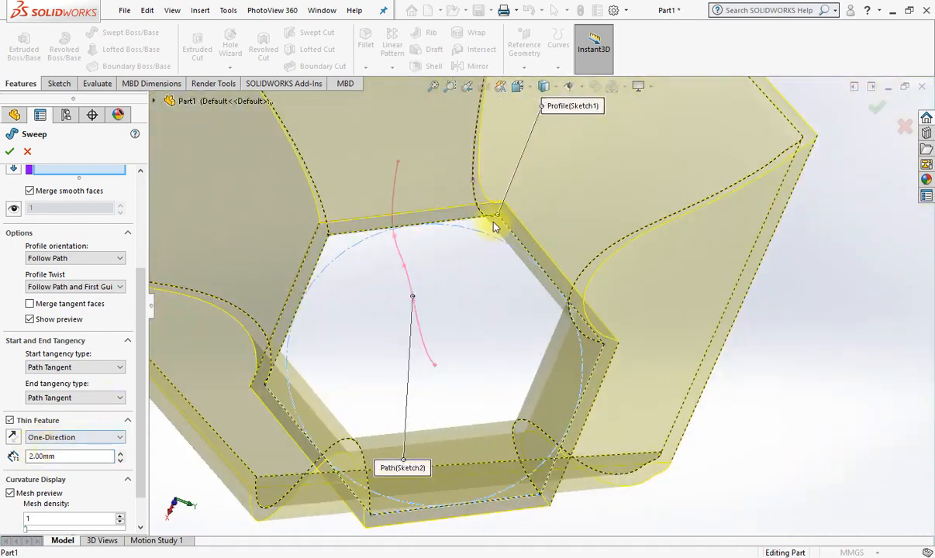
pyautogui.click(70, 439)
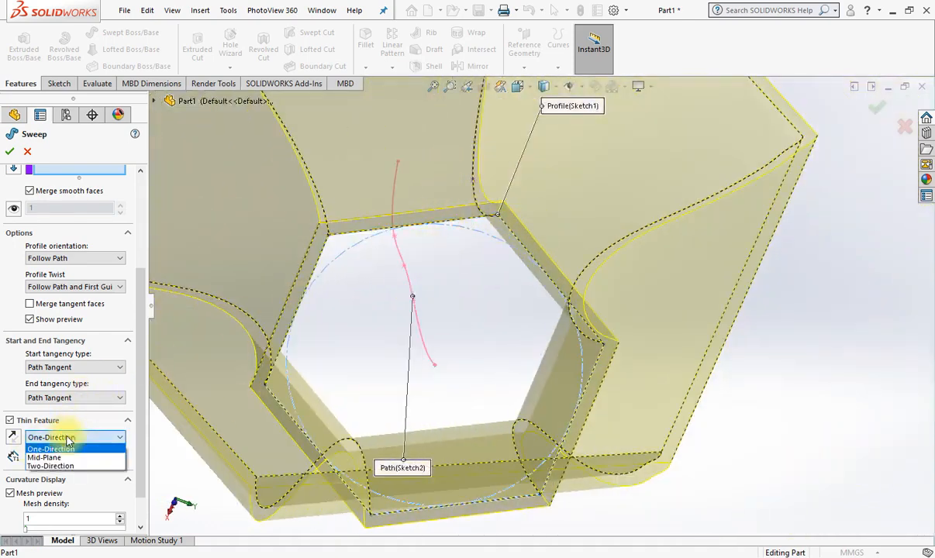
pyautogui.click(46, 448)
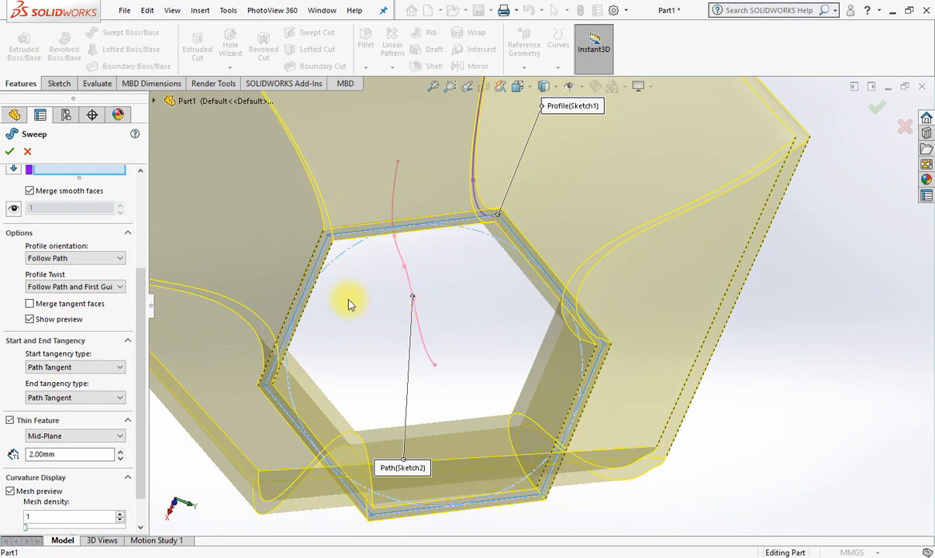
# Set the thin feature type to Two-Direction with a first-direction thickness of 3 mm.
pyautogui.click(53, 437)
pyautogui.click(47, 462)
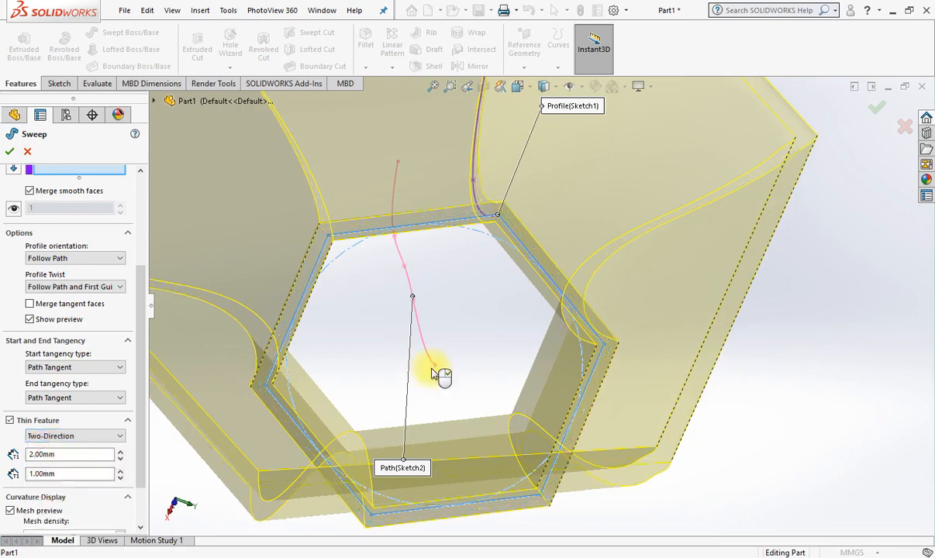
pyautogui.moveTo(75, 453); pyautogui.dragTo(15, 457)
pyautogui.write('3')
pyautogui.press('Return')
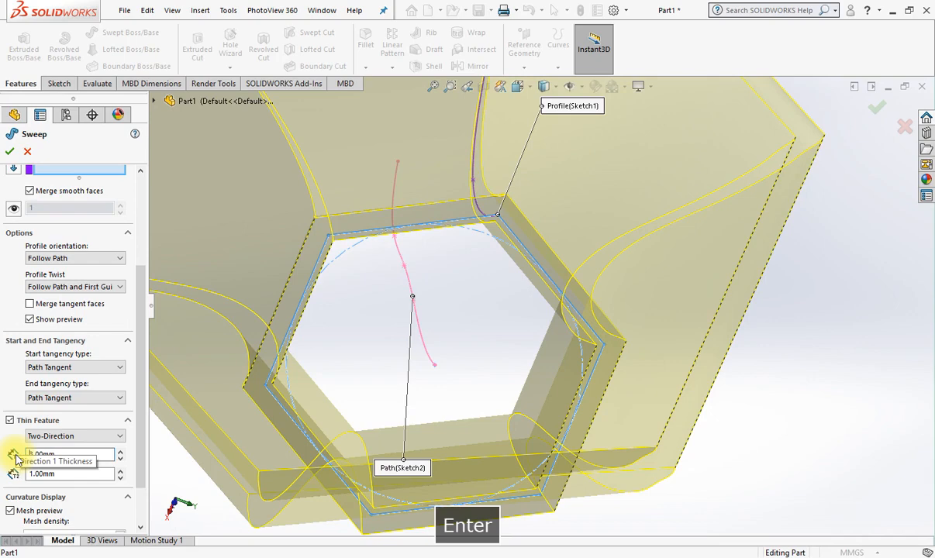
# Accept the two-direction thin sweep and inspect the finished hollow hexagonal body.
pyautogui.click(10, 151)
pyautogui.scroll(5, 498, 329)
pyautogui.moveTo(507, 335); pyautogui.dragTo(590, 476, button='middle')
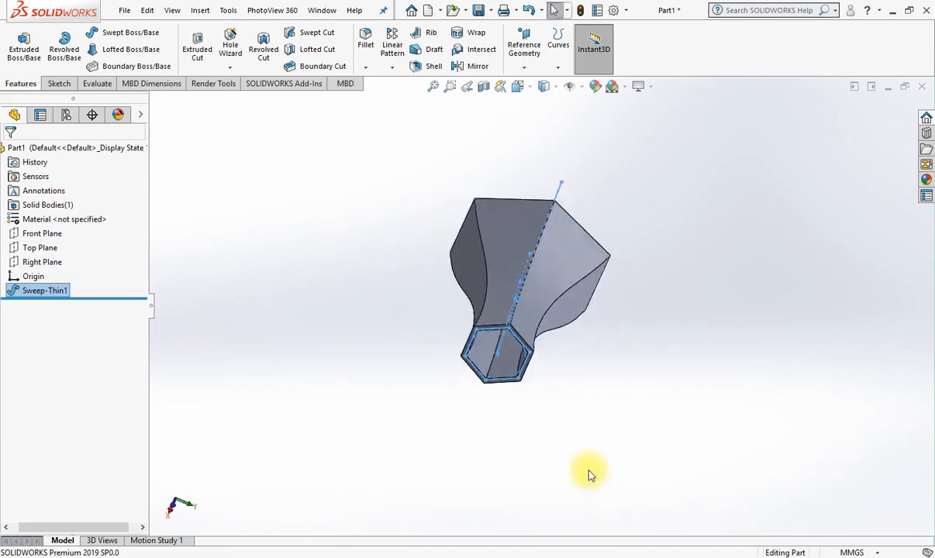
pyautogui.moveTo(678, 376); pyautogui.dragTo(588, 420, button='middle')
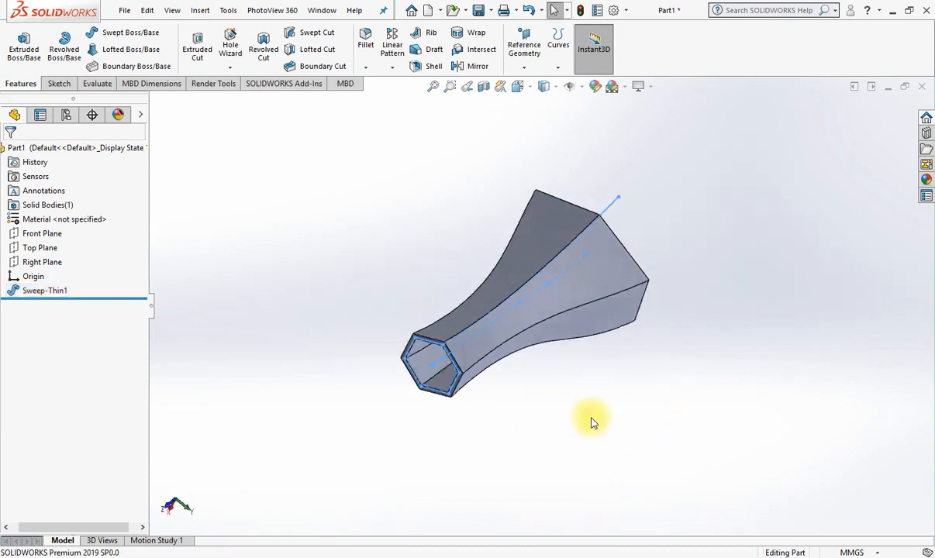
# Reopen the thin sweep for editing, preview its mesh at a density of 2 and return the density to 1.
pyautogui.click(590, 283)
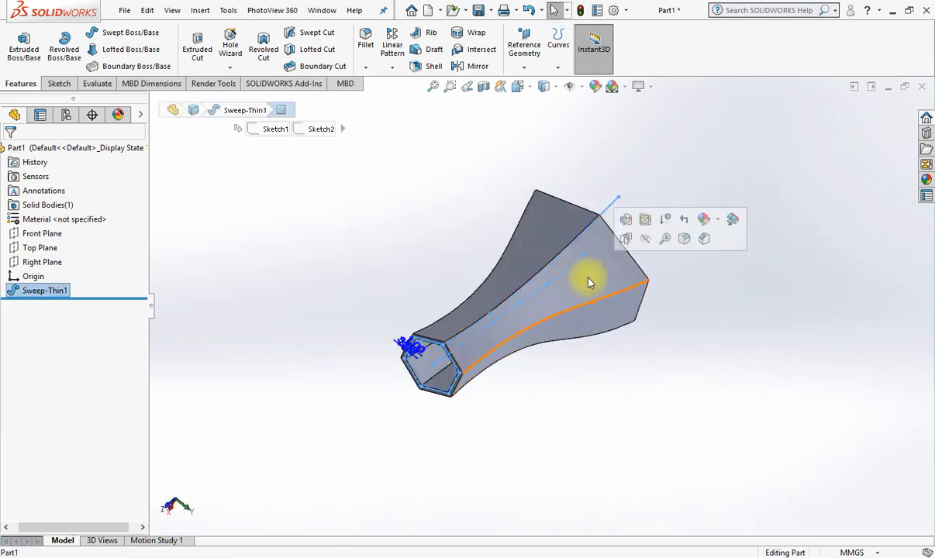
pyautogui.click(625, 219)
pyautogui.moveTo(139, 344); pyautogui.dragTo(142, 490)
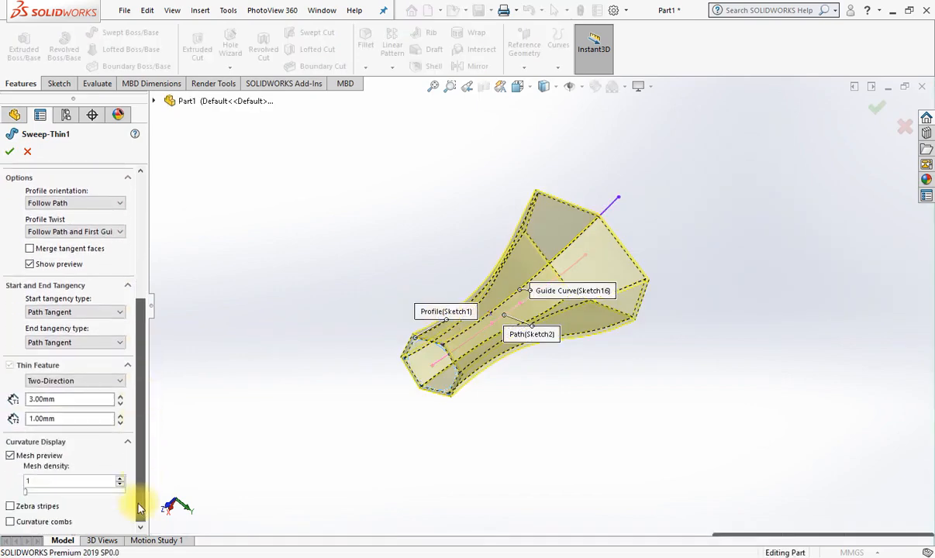
pyautogui.moveTo(355, 428); pyautogui.dragTo(436, 313, button='middle')
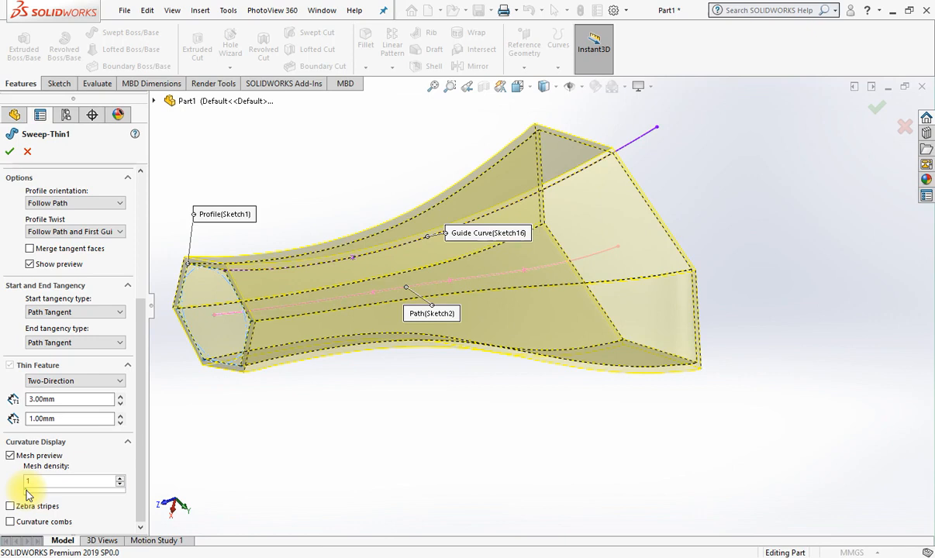
pyautogui.moveTo(27, 494); pyautogui.dragTo(36, 495)
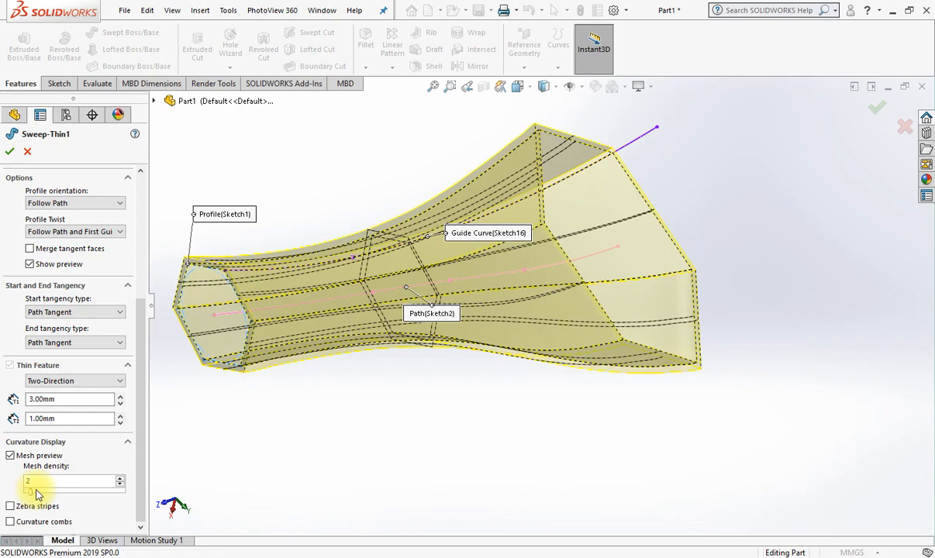
pyautogui.moveTo(42, 494); pyautogui.dragTo(23, 488)
# Examine the sweep's surface curvature with zebra stripes and switch the stripes off again.
pyautogui.click(10, 508)
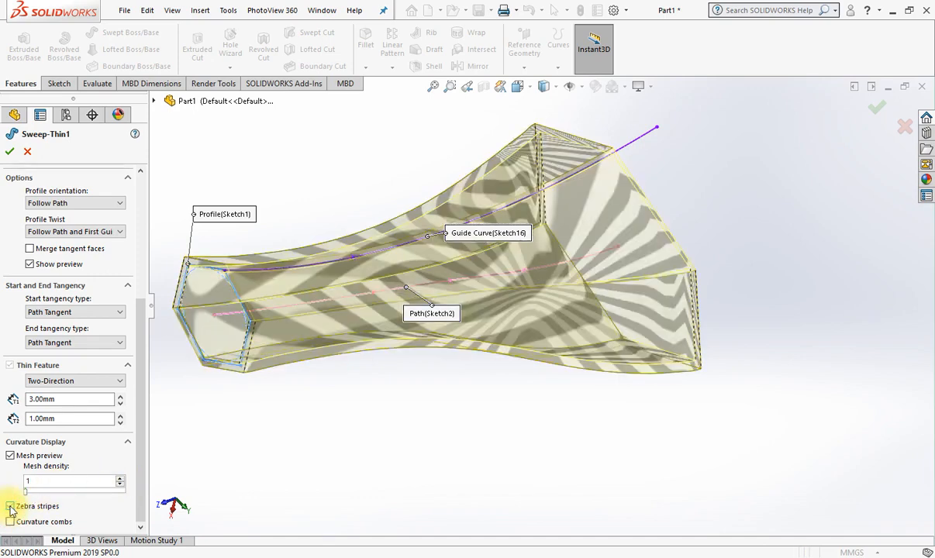
pyautogui.moveTo(536, 329); pyautogui.dragTo(507, 236, button='middle')
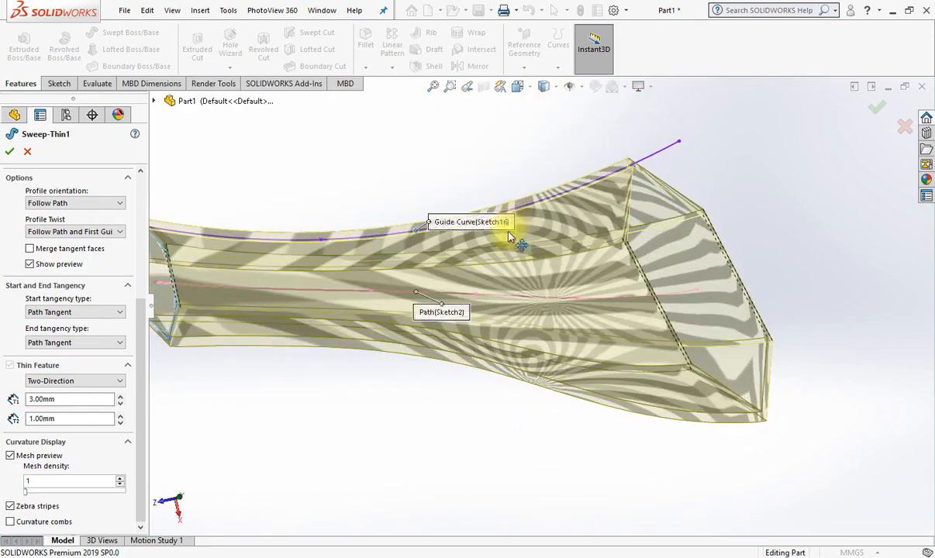
pyautogui.click(10, 507)
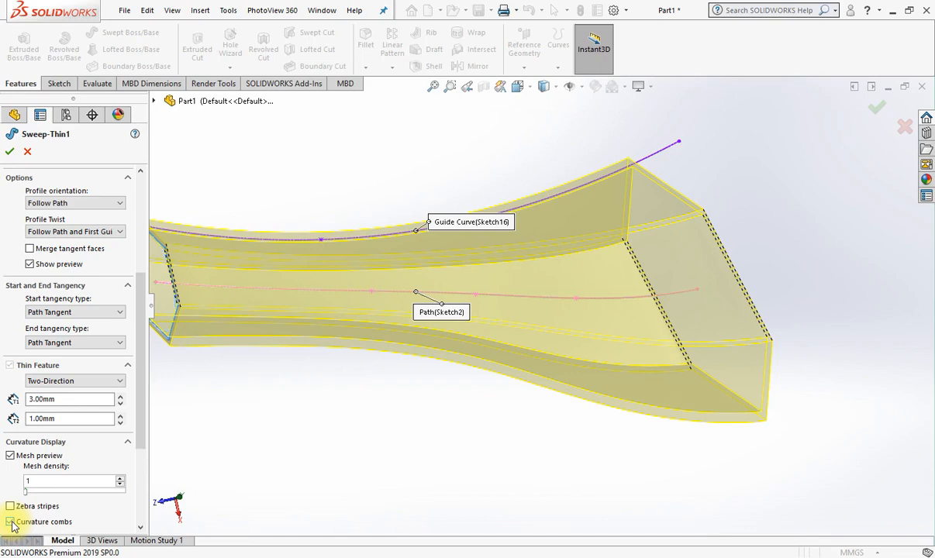
# Turn off the sweep's mesh preview and accept the edited feature, inspecting the flared open end.
pyautogui.click(10, 455)
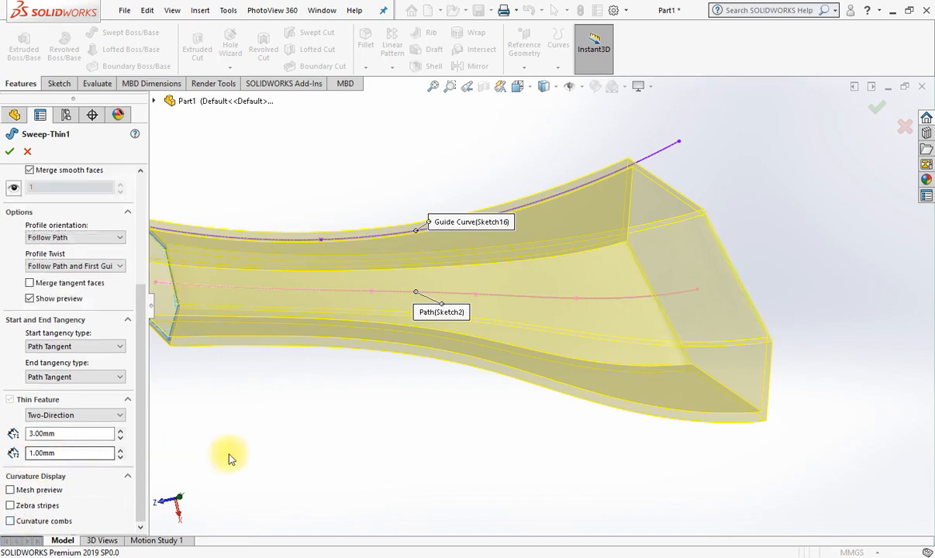
pyautogui.moveTo(139, 401); pyautogui.dragTo(188, 380)
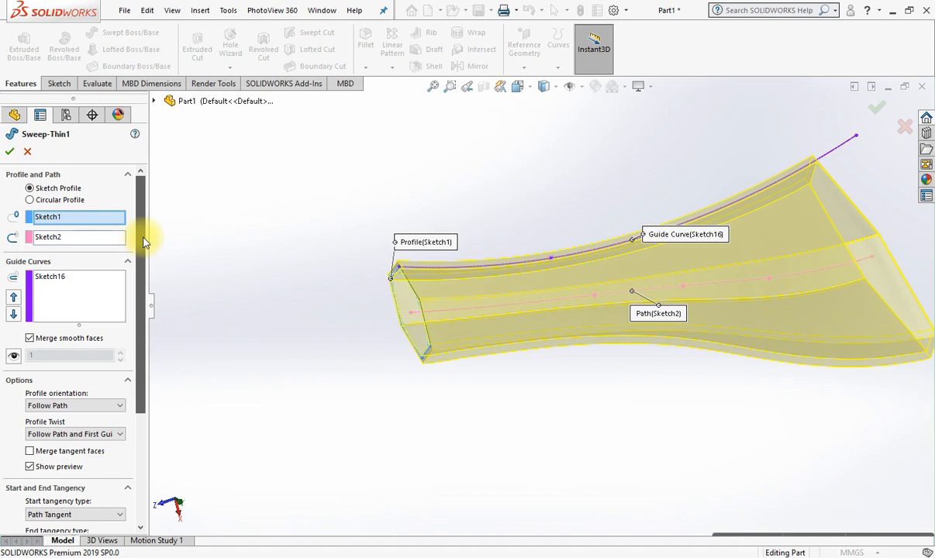
pyautogui.click(11, 155)
pyautogui.moveTo(608, 389); pyautogui.dragTo(801, 454, button='middle')
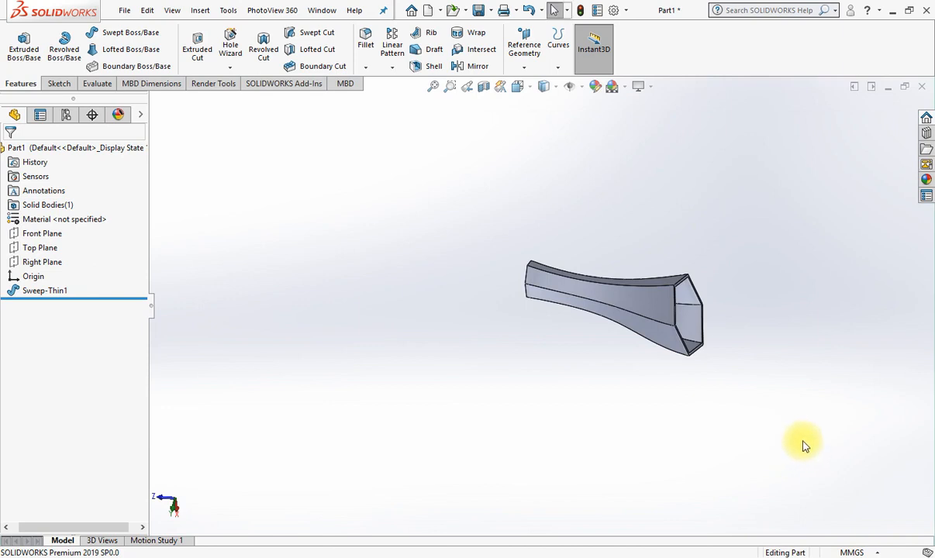
pyautogui.scroll(-3, 769, 272)
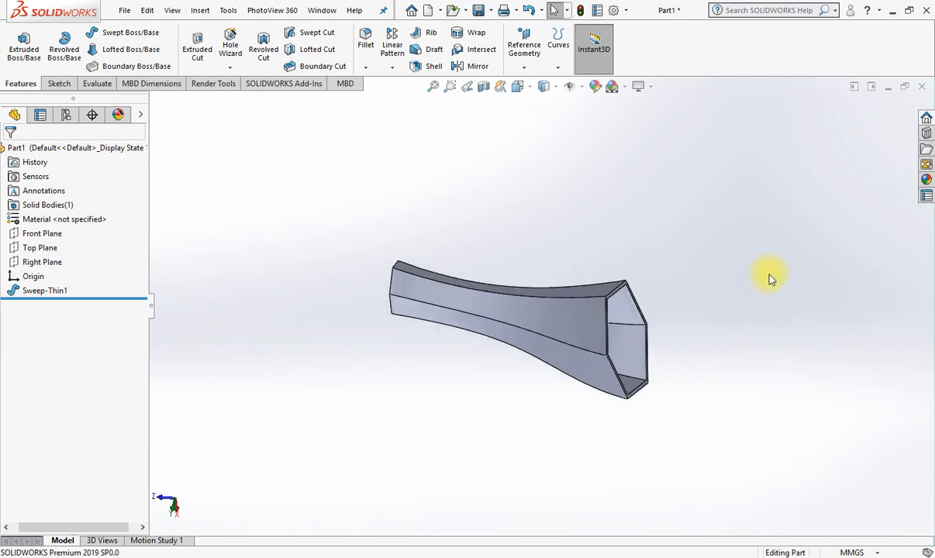